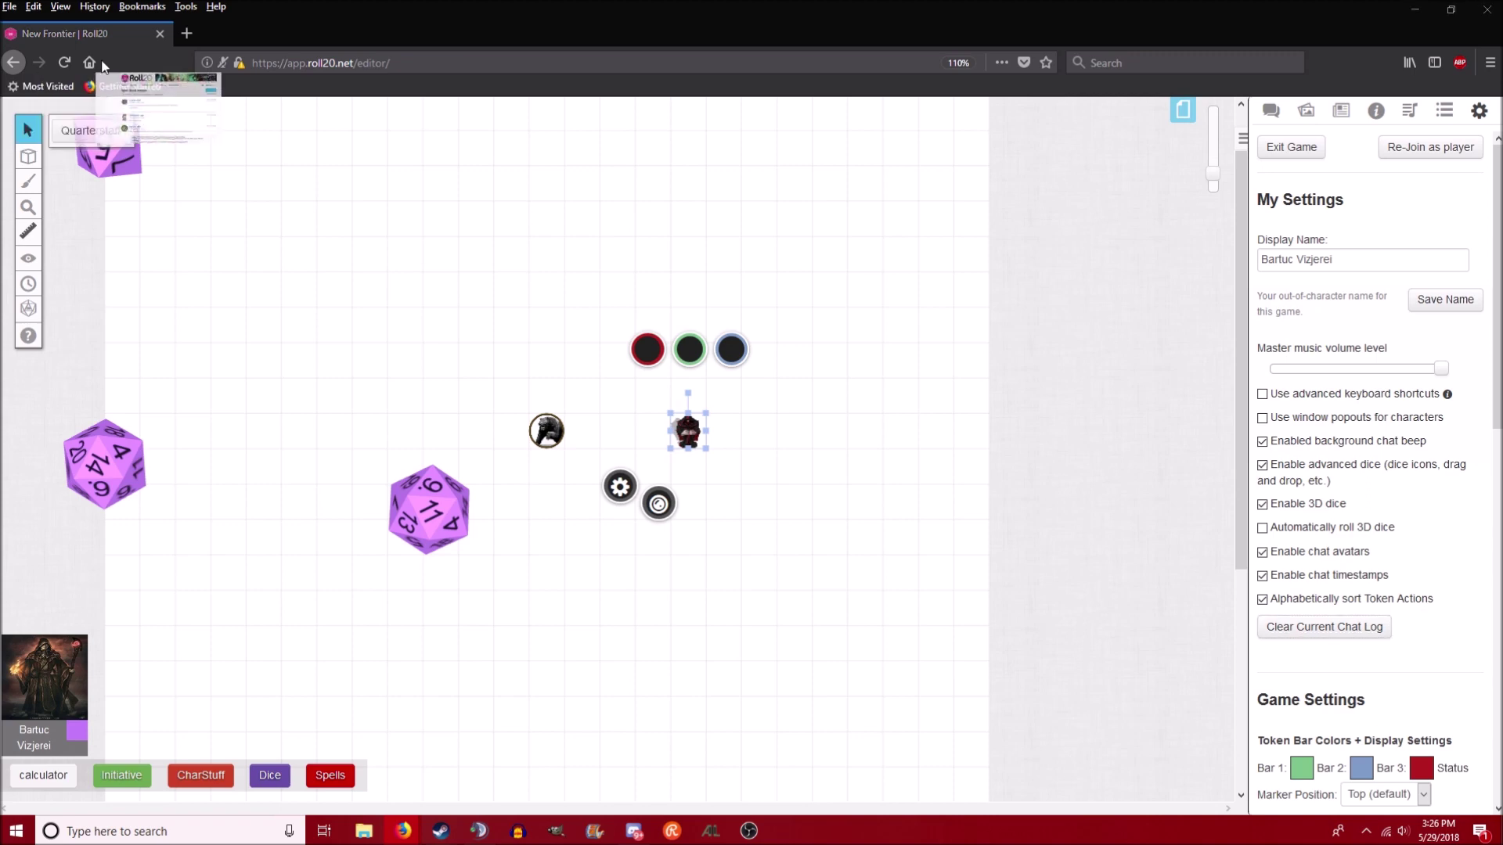
- Reopen the closed Spell book macro forum thread, examine its example spell book screenshots, and close the thread
{"action": "key", "text": "ctrl+shift+t"}
{"action": "scroll", "coordinate": [669, 426], "scroll_direction": "down", "scroll_amount": 3}
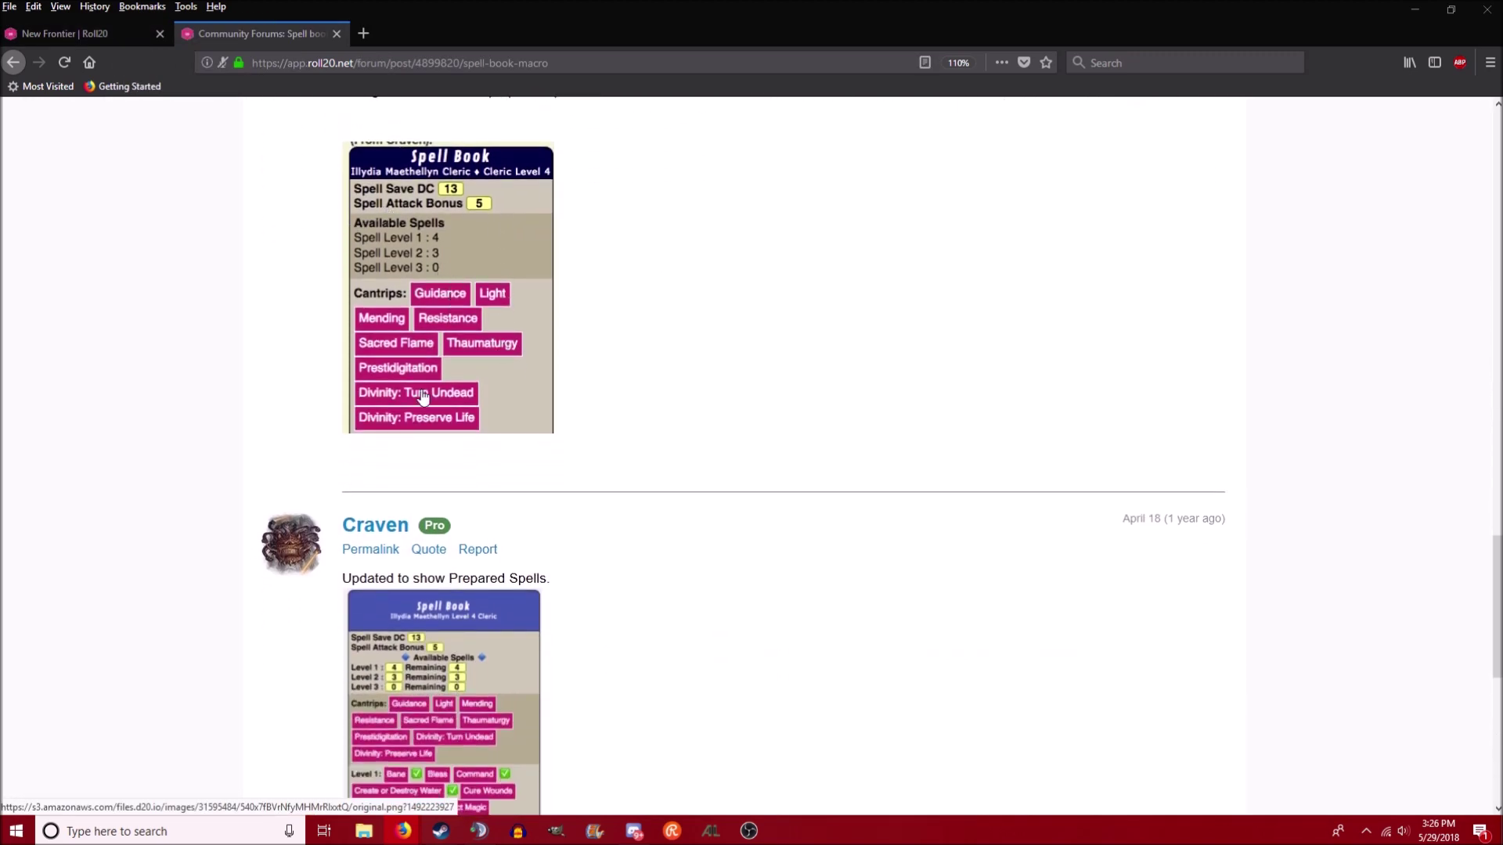
{"action": "scroll", "coordinate": [419, 396], "scroll_direction": "down", "scroll_amount": 5}
{"action": "scroll", "coordinate": [428, 408], "scroll_direction": "up", "scroll_amount": 4}
{"action": "scroll", "coordinate": [428, 409], "scroll_direction": "up", "scroll_amount": 3}
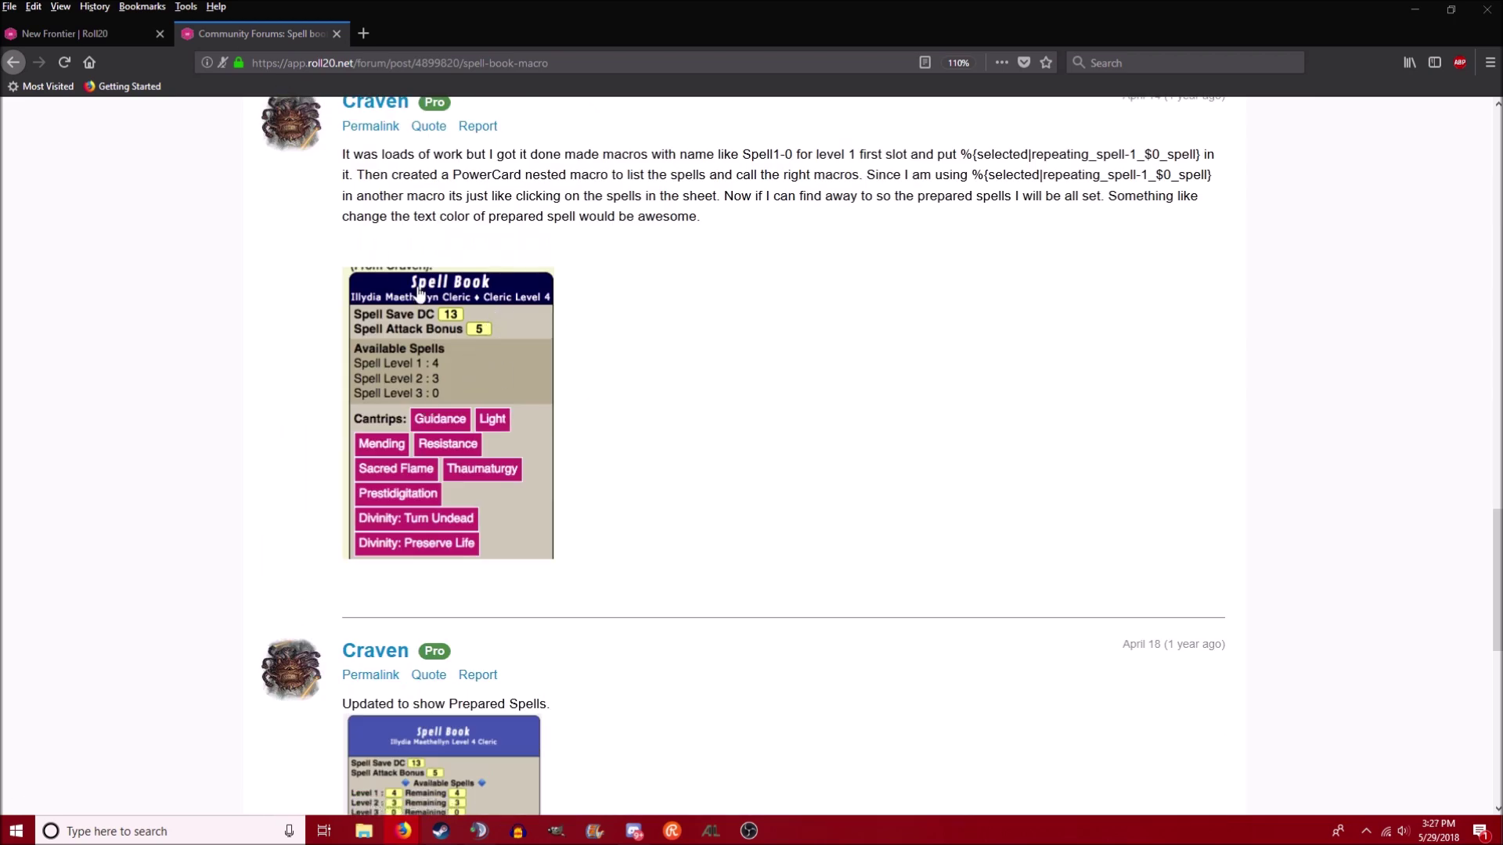
{"action": "left_click_drag", "start_coordinate": [247, 35], "coordinate": [94, 35]}
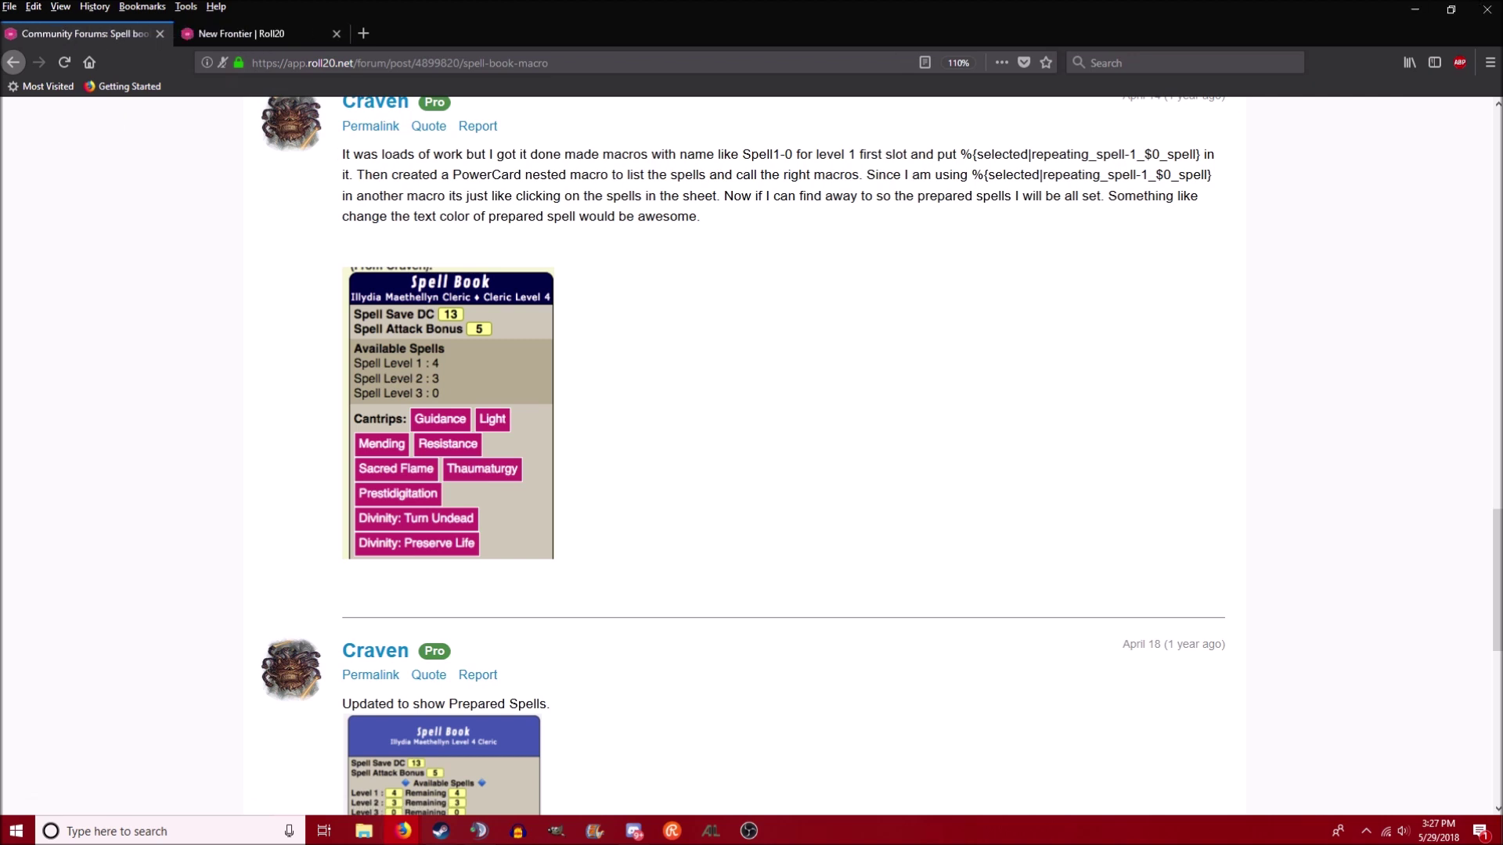
{"action": "left_click", "coordinate": [160, 33]}
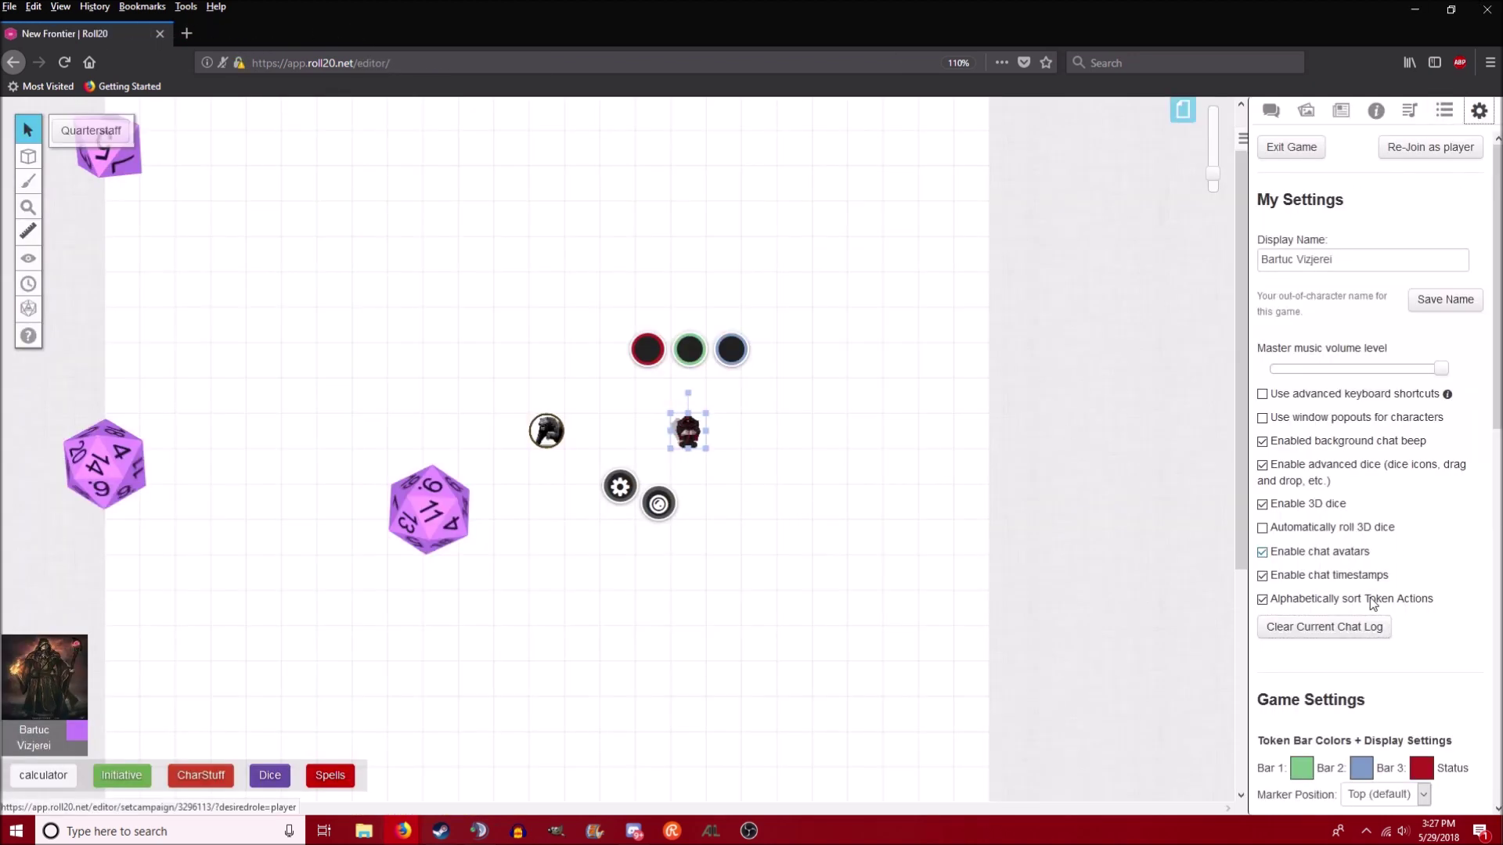
- Show the game chat and select the hooded mage's token on the map
{"action": "left_click", "coordinate": [1270, 111]}
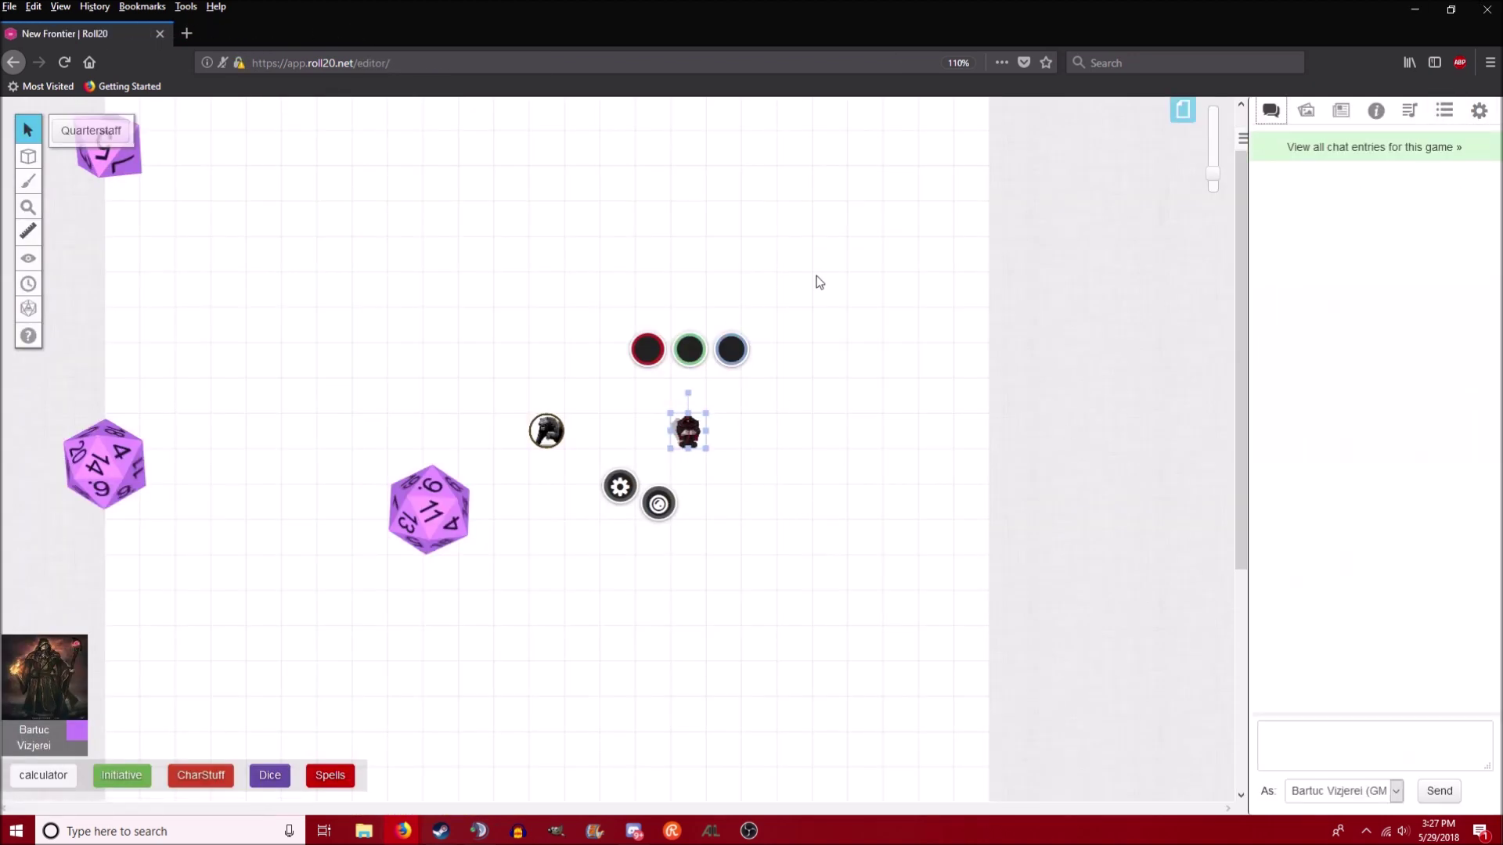
{"action": "left_click", "coordinate": [795, 439]}
{"action": "left_click", "coordinate": [682, 432]}
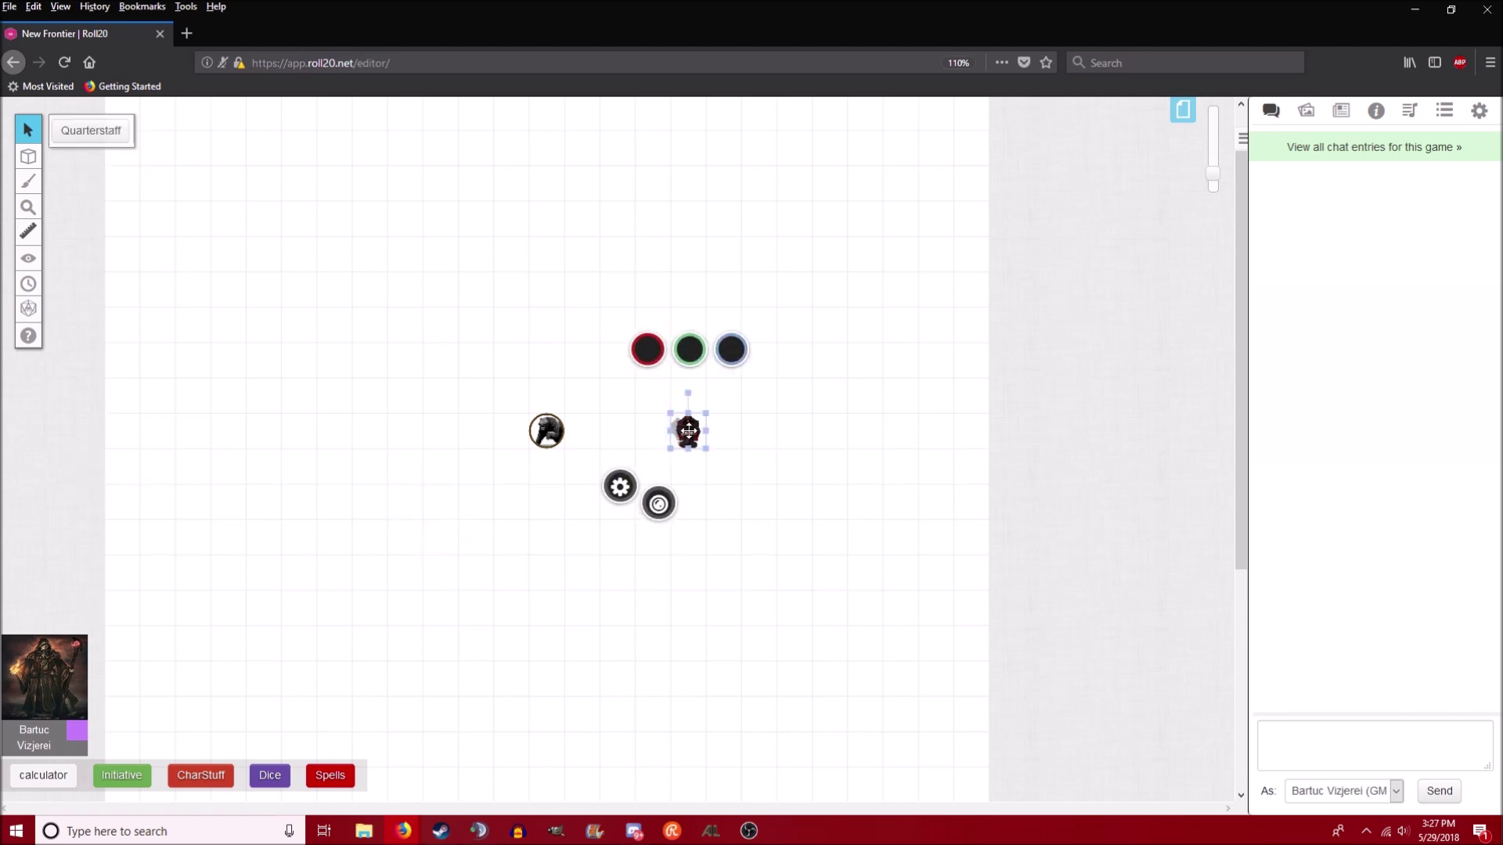
- Open the Bartuc Vizjerei character from the journal, reposition its window, and show its attributes and abilities
{"action": "left_click", "coordinate": [1340, 110]}
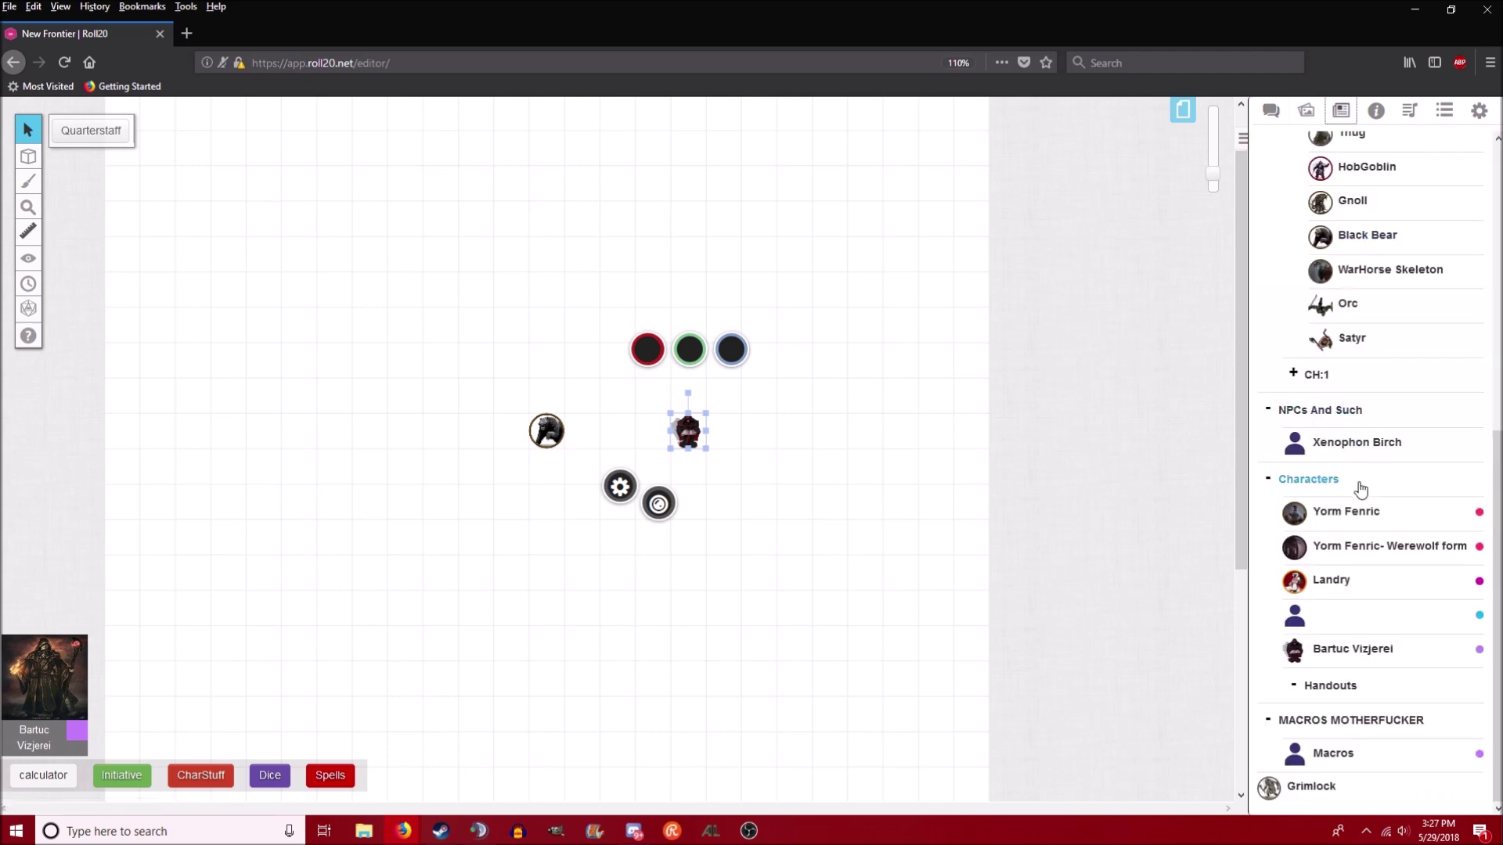
{"action": "scroll", "coordinate": [1006, 603], "scroll_direction": "down", "scroll_amount": 2}
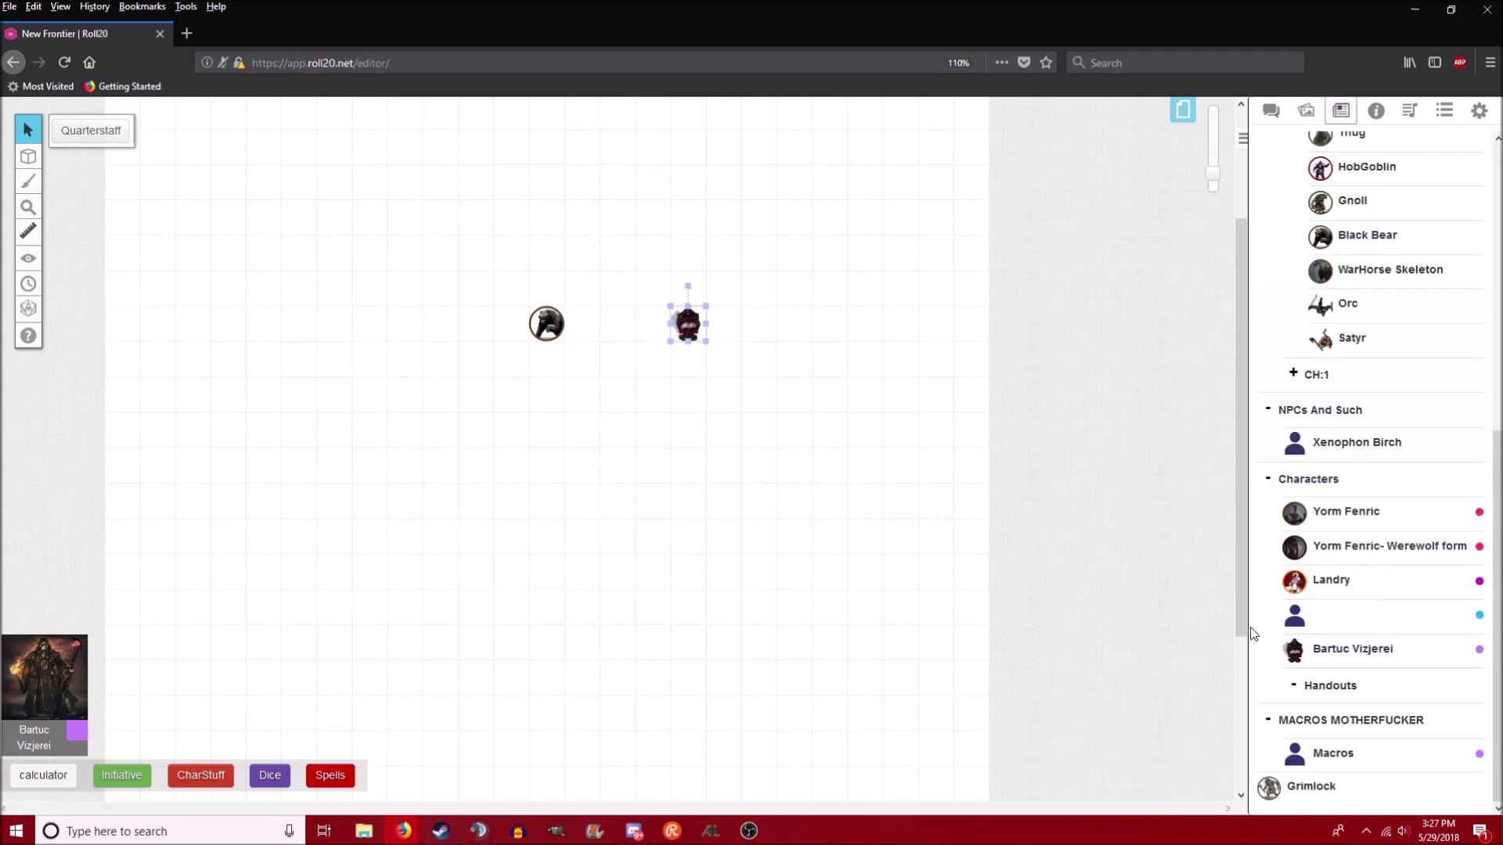
{"action": "left_click", "coordinate": [1324, 654]}
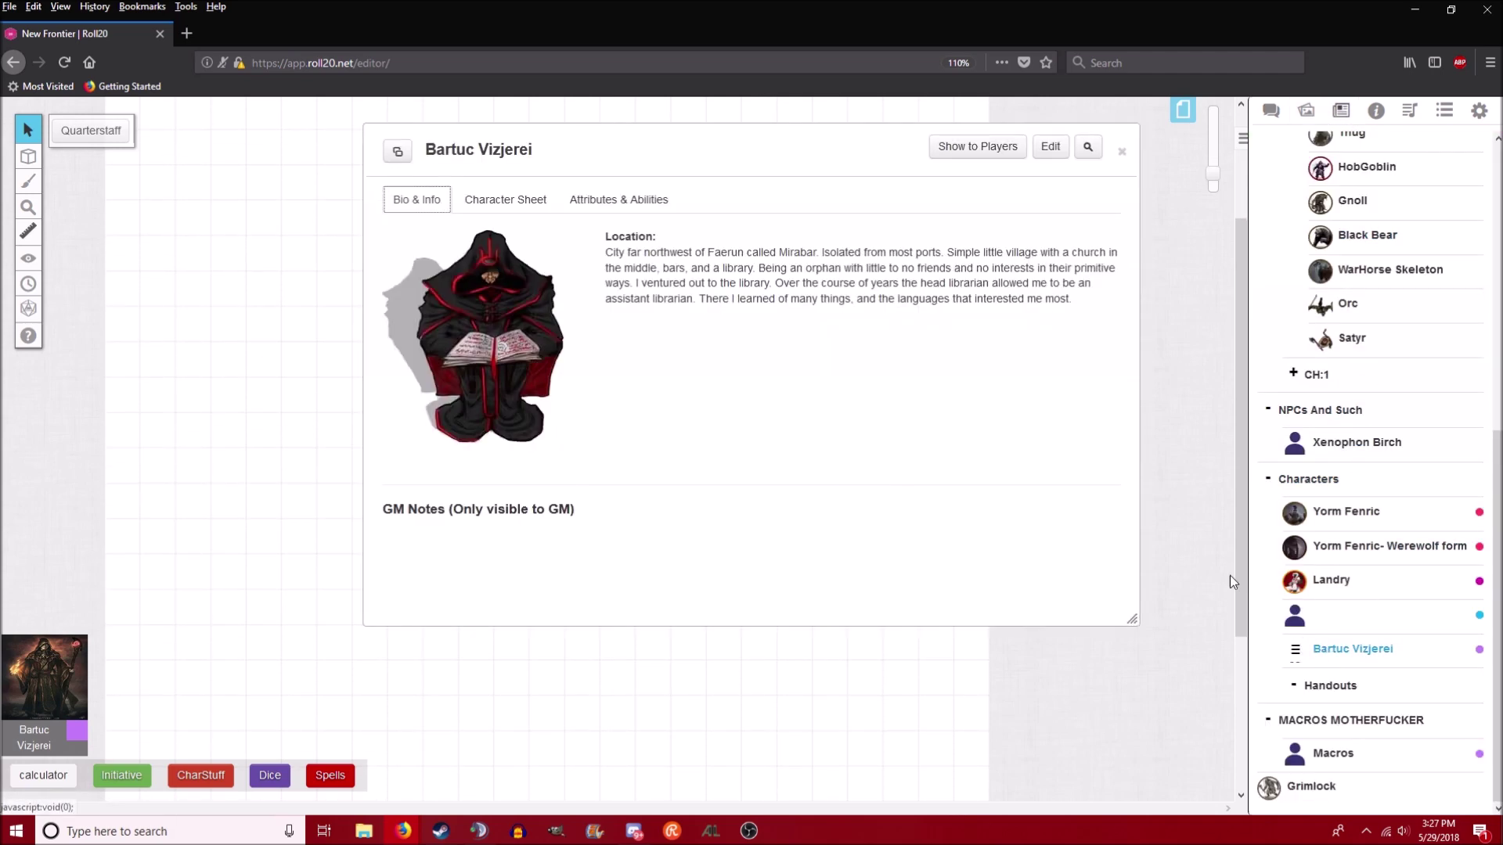
{"action": "left_click_drag", "start_coordinate": [844, 157], "coordinate": [889, 289]}
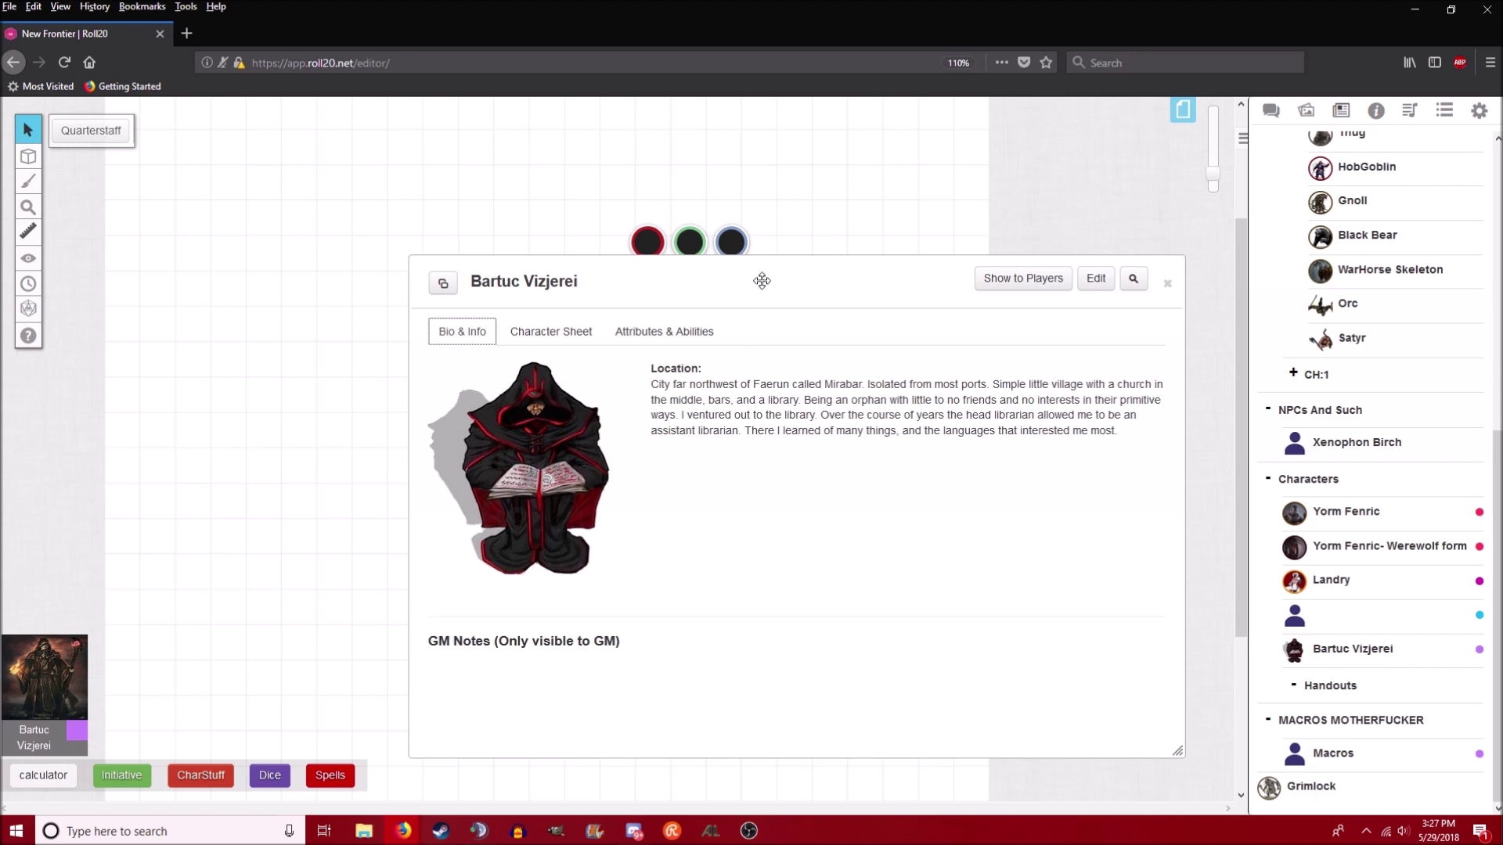
{"action": "left_click_drag", "start_coordinate": [761, 285], "coordinate": [725, 204]}
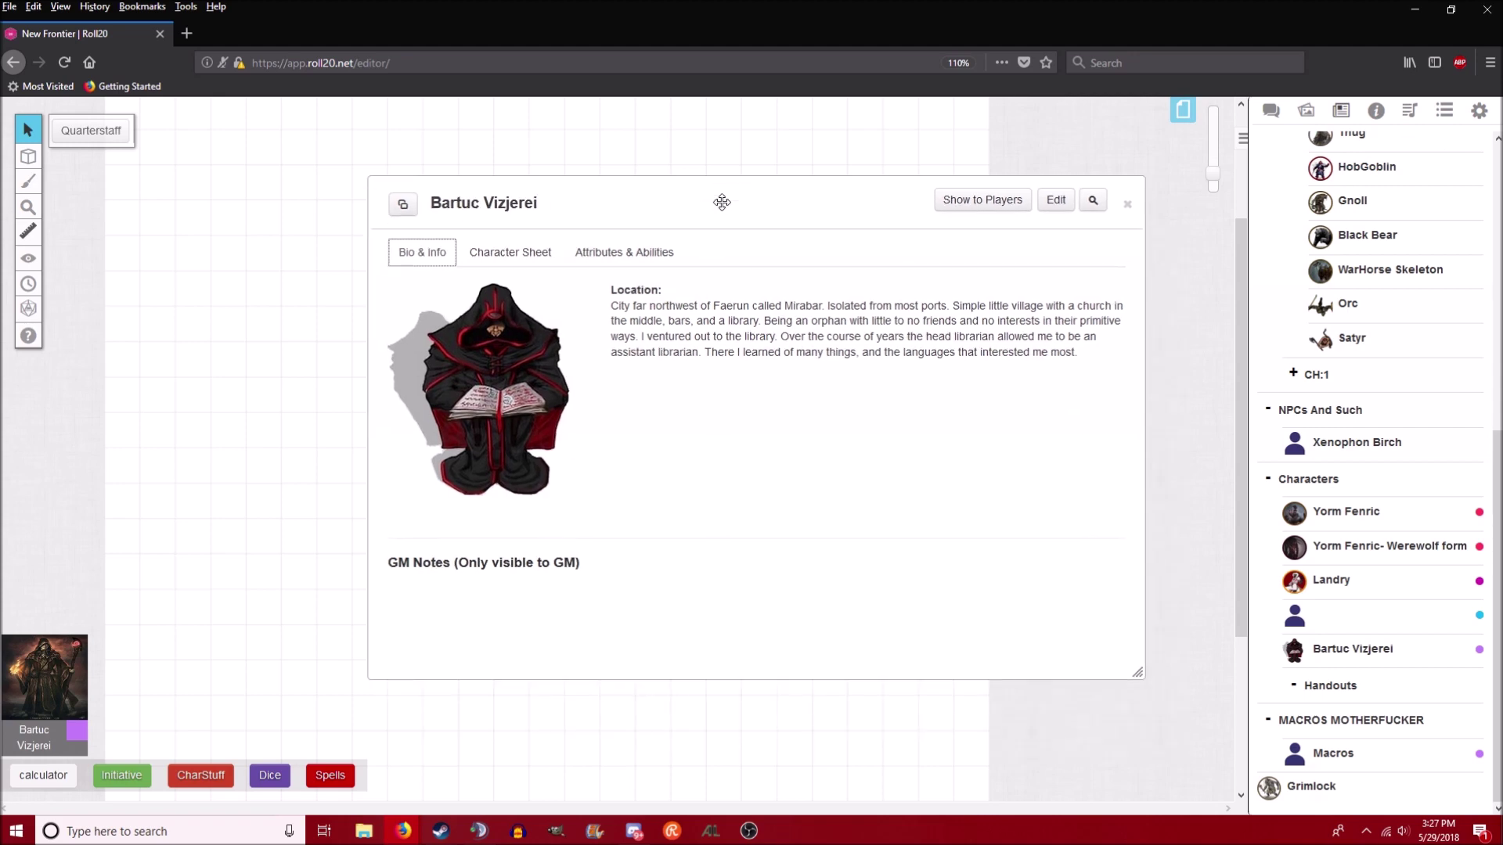
{"action": "left_click", "coordinate": [655, 266]}
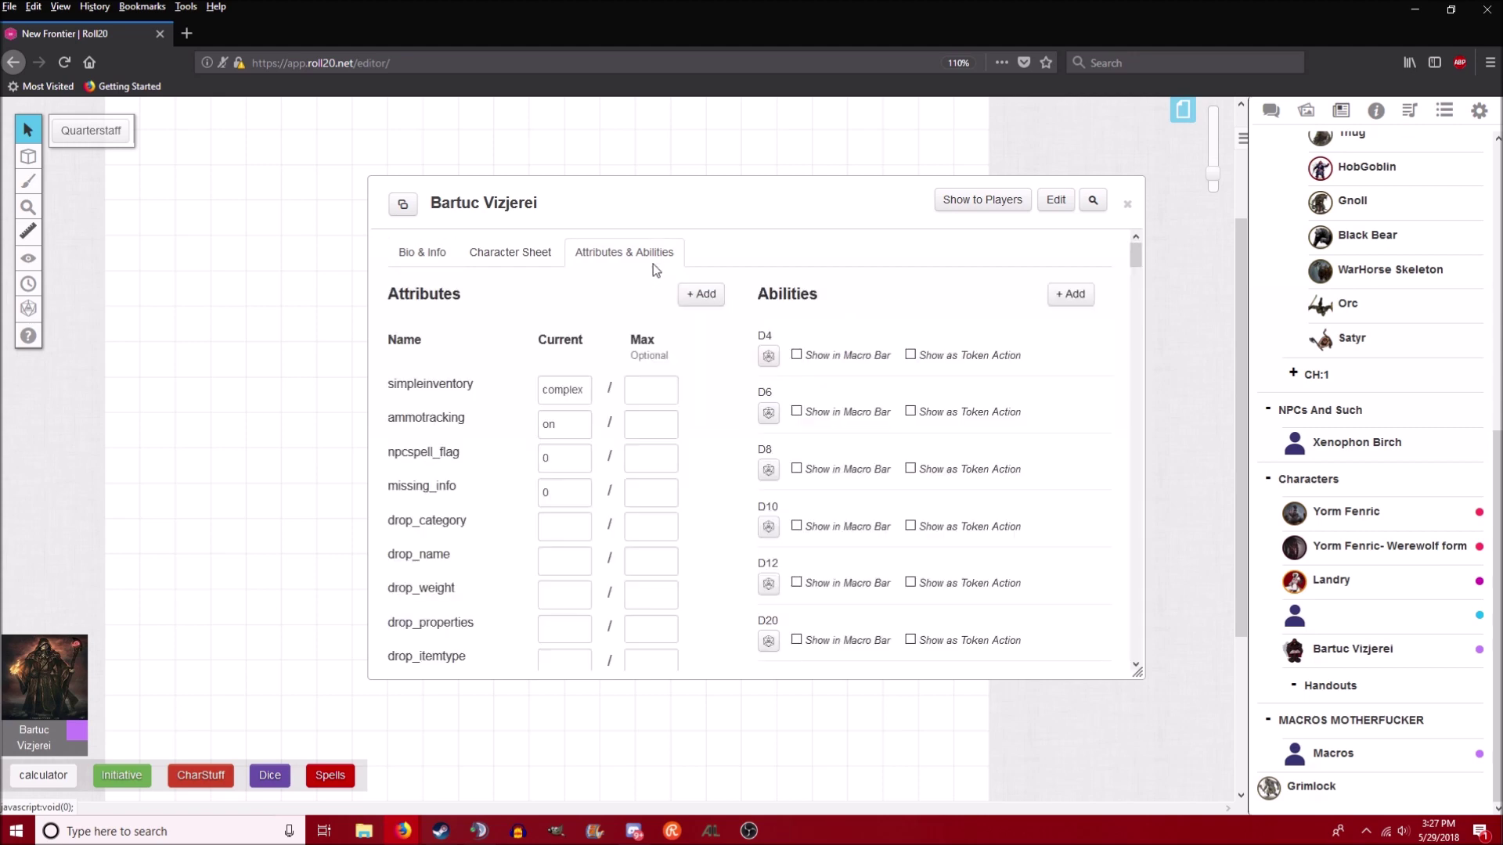
- Examine the Spells ability's macro text, from its whisper and template to the spell level links, and close the ability's editor
{"action": "scroll", "coordinate": [828, 327], "scroll_direction": "down", "scroll_amount": 1}
{"action": "scroll", "coordinate": [827, 327], "scroll_direction": "down", "scroll_amount": 5}
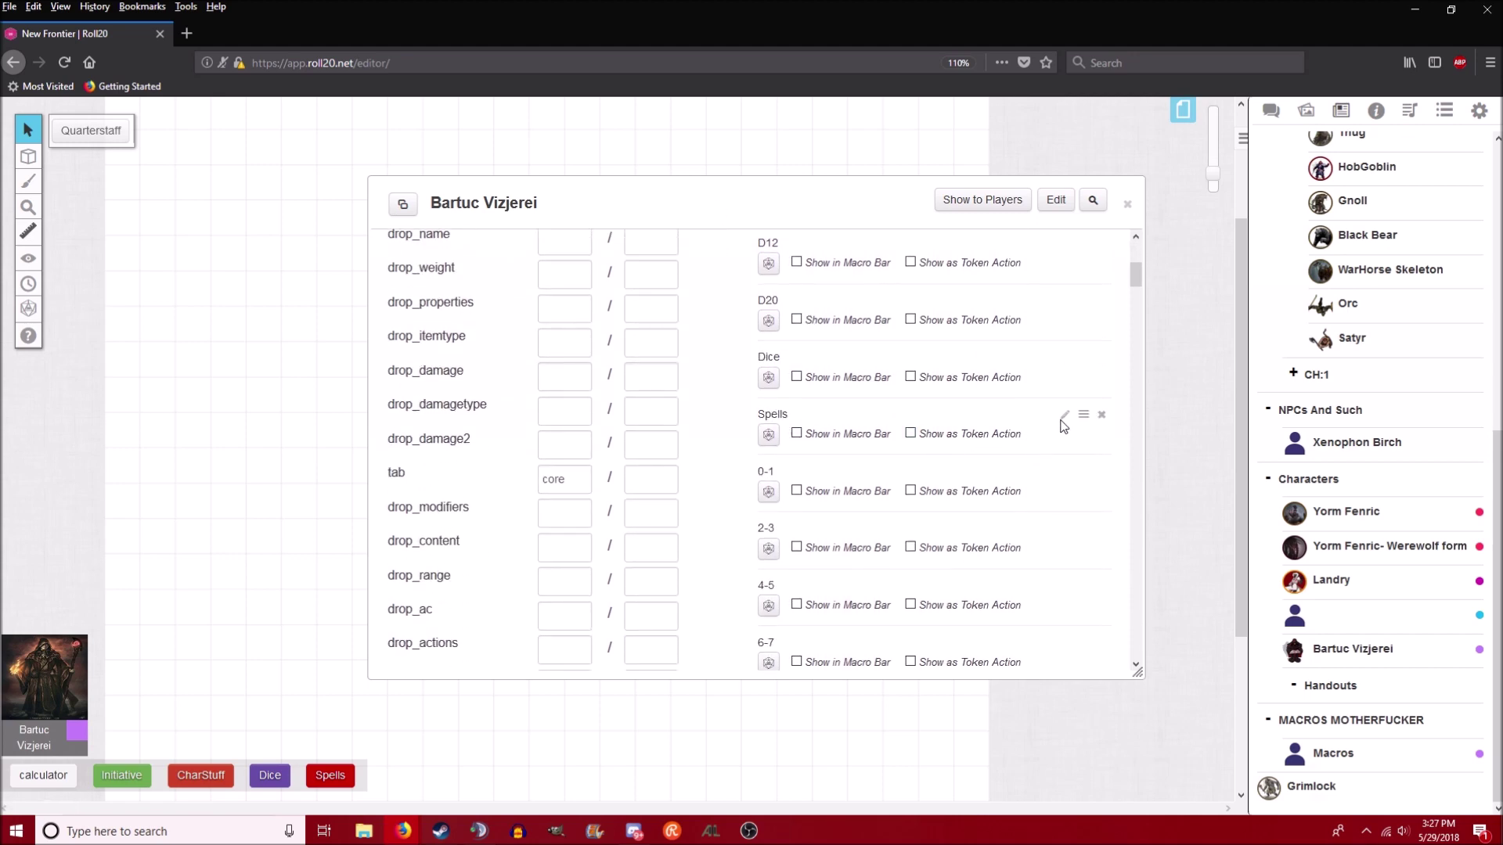
{"action": "left_click", "coordinate": [1064, 416]}
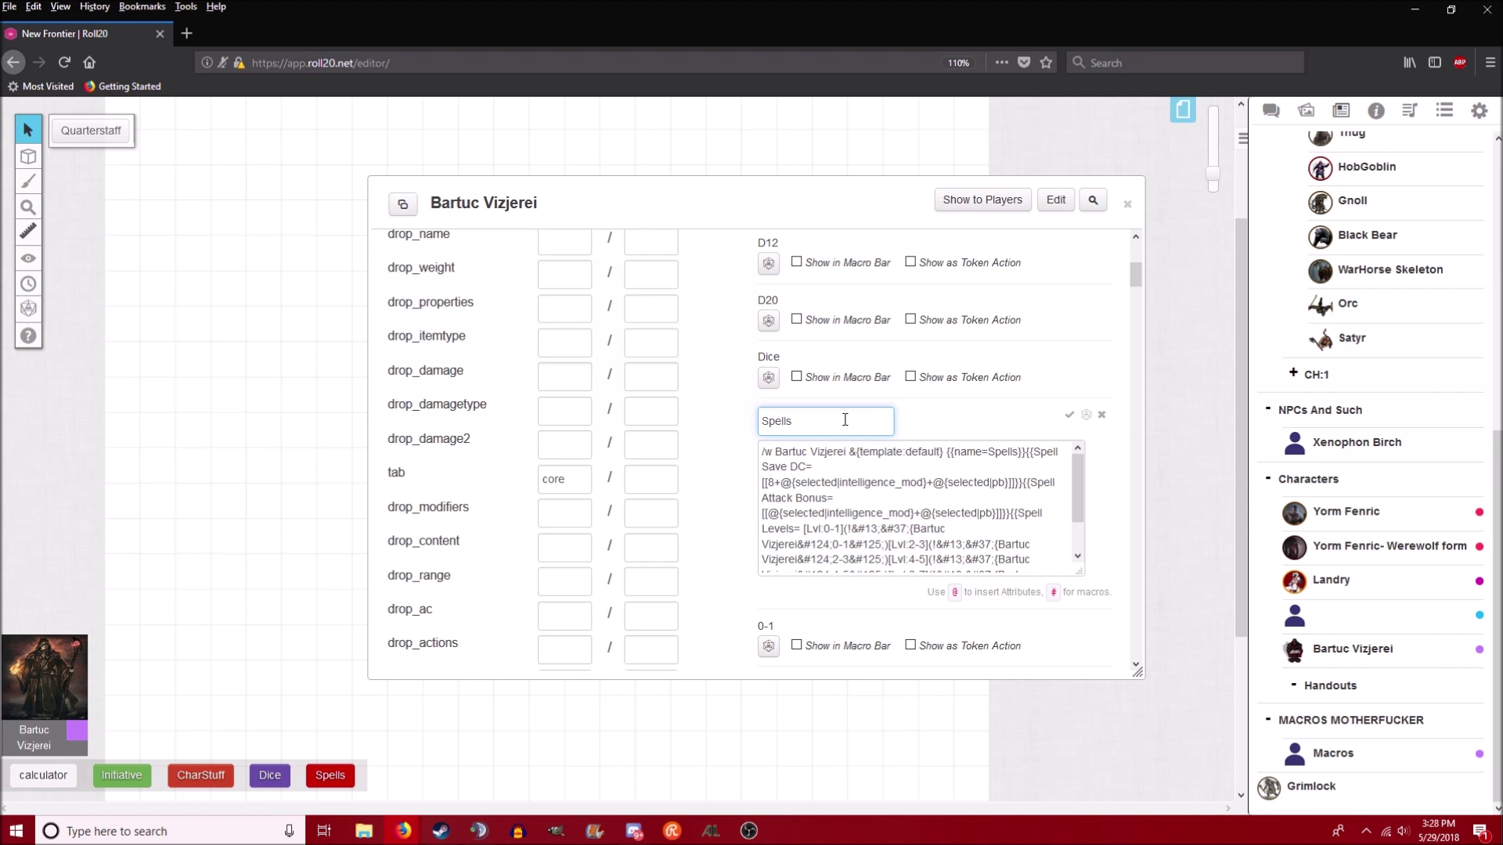
{"action": "scroll", "coordinate": [900, 478], "scroll_direction": "down", "scroll_amount": 1}
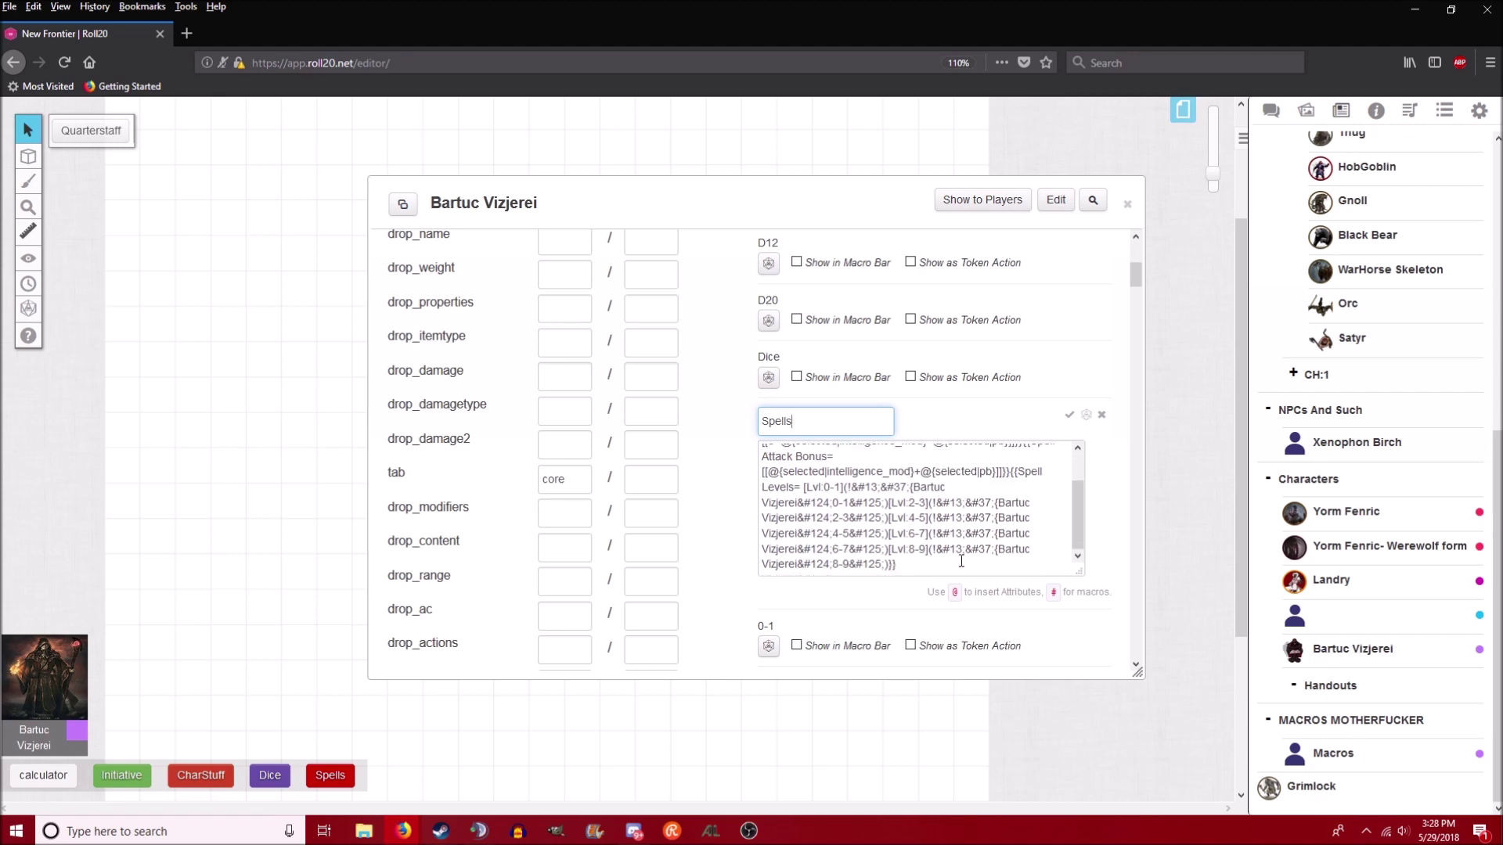
{"action": "left_click_drag", "start_coordinate": [953, 561], "coordinate": [788, 486]}
{"action": "left_click", "coordinate": [829, 503]}
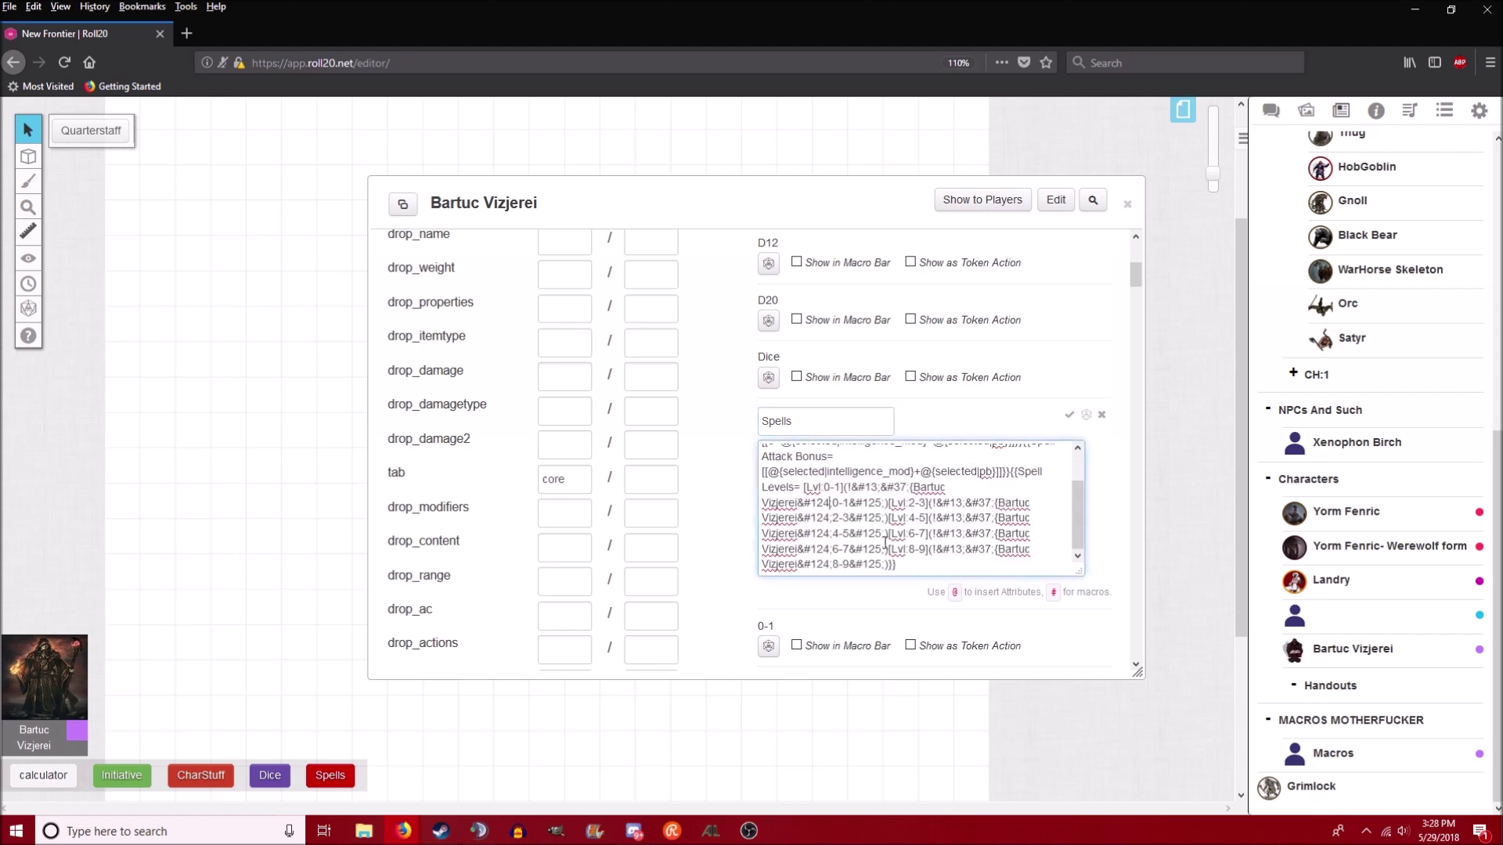
{"action": "left_click_drag", "start_coordinate": [927, 567], "coordinate": [782, 438]}
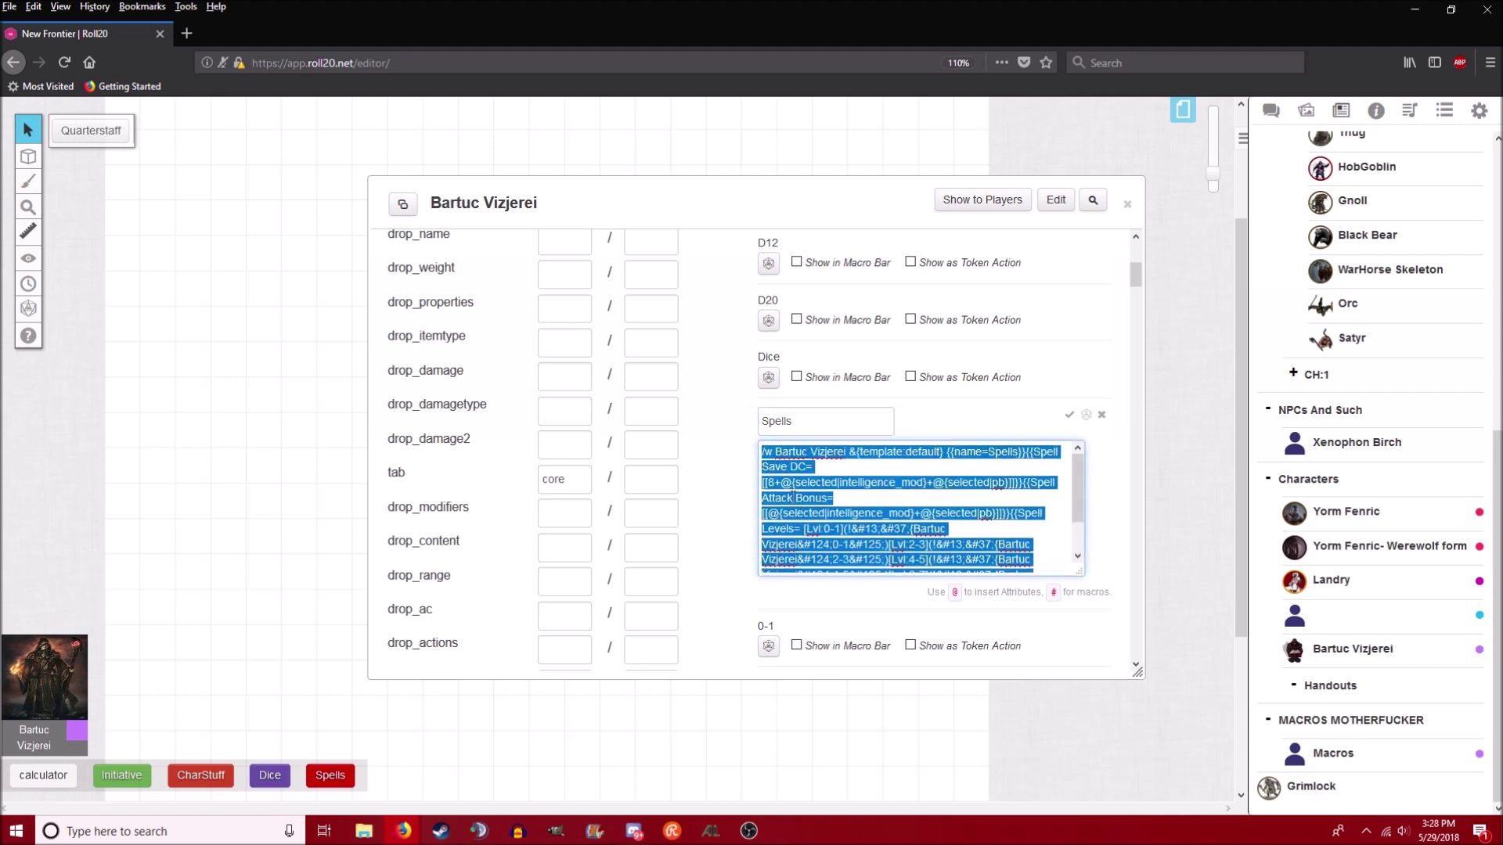
{"action": "left_click", "coordinate": [850, 516]}
{"action": "scroll", "coordinate": [853, 536], "scroll_direction": "down", "scroll_amount": 1}
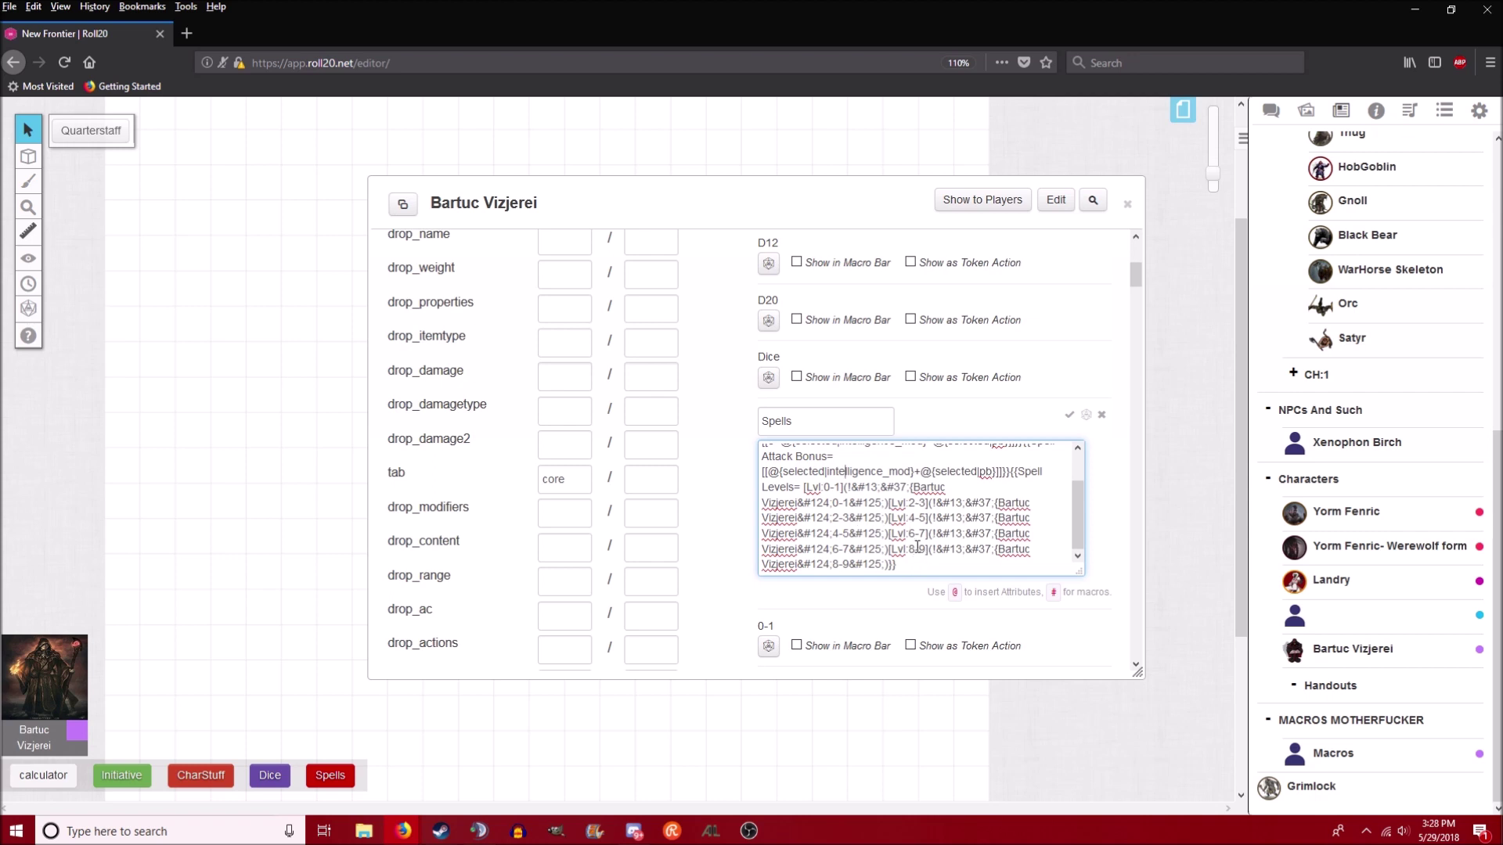
{"action": "scroll", "coordinate": [922, 545], "scroll_direction": "up", "scroll_amount": 2}
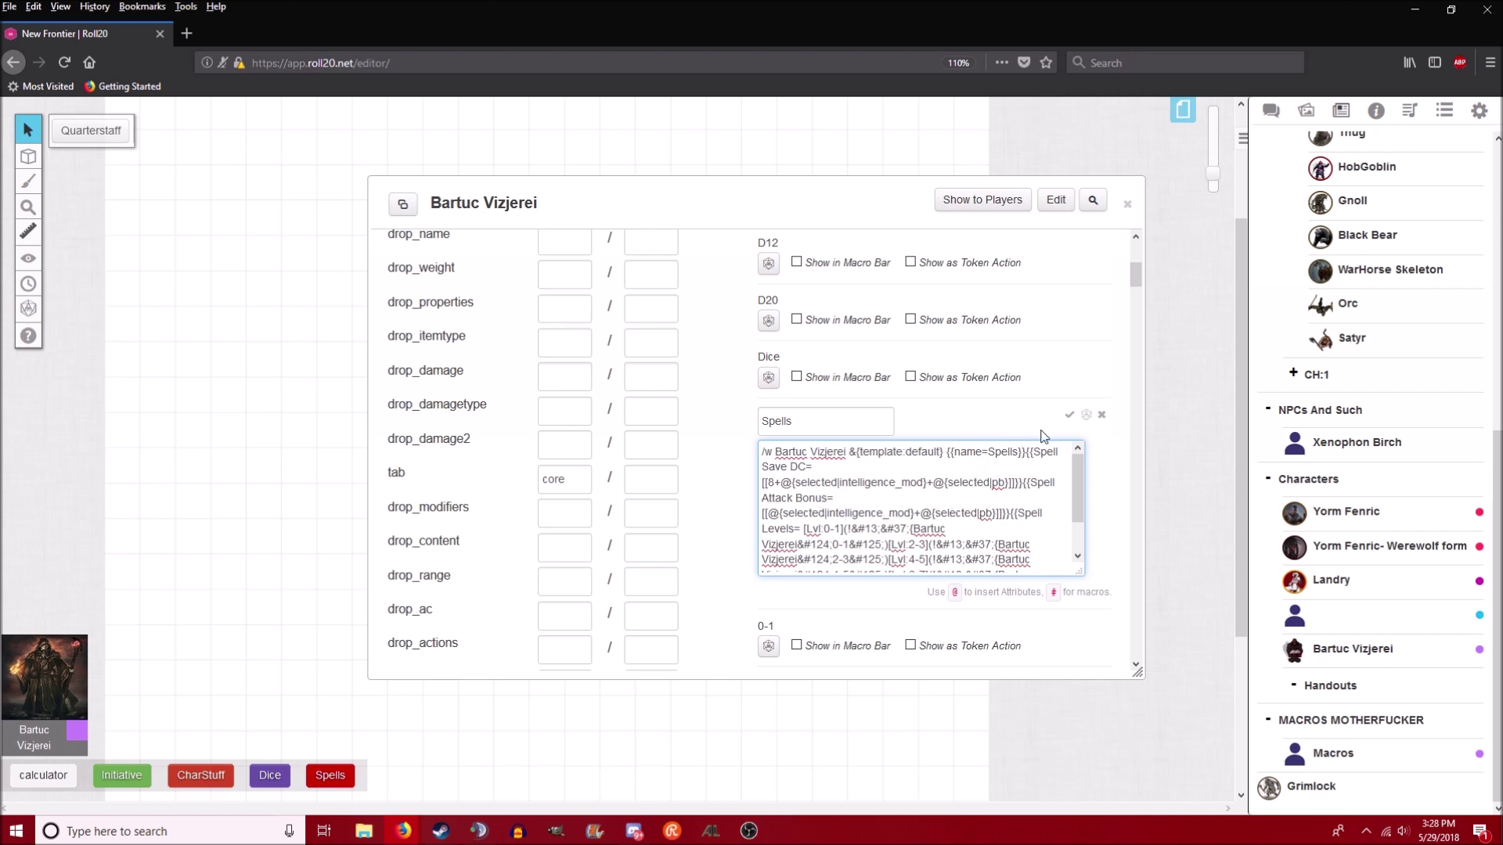
{"action": "left_click", "coordinate": [1069, 416]}
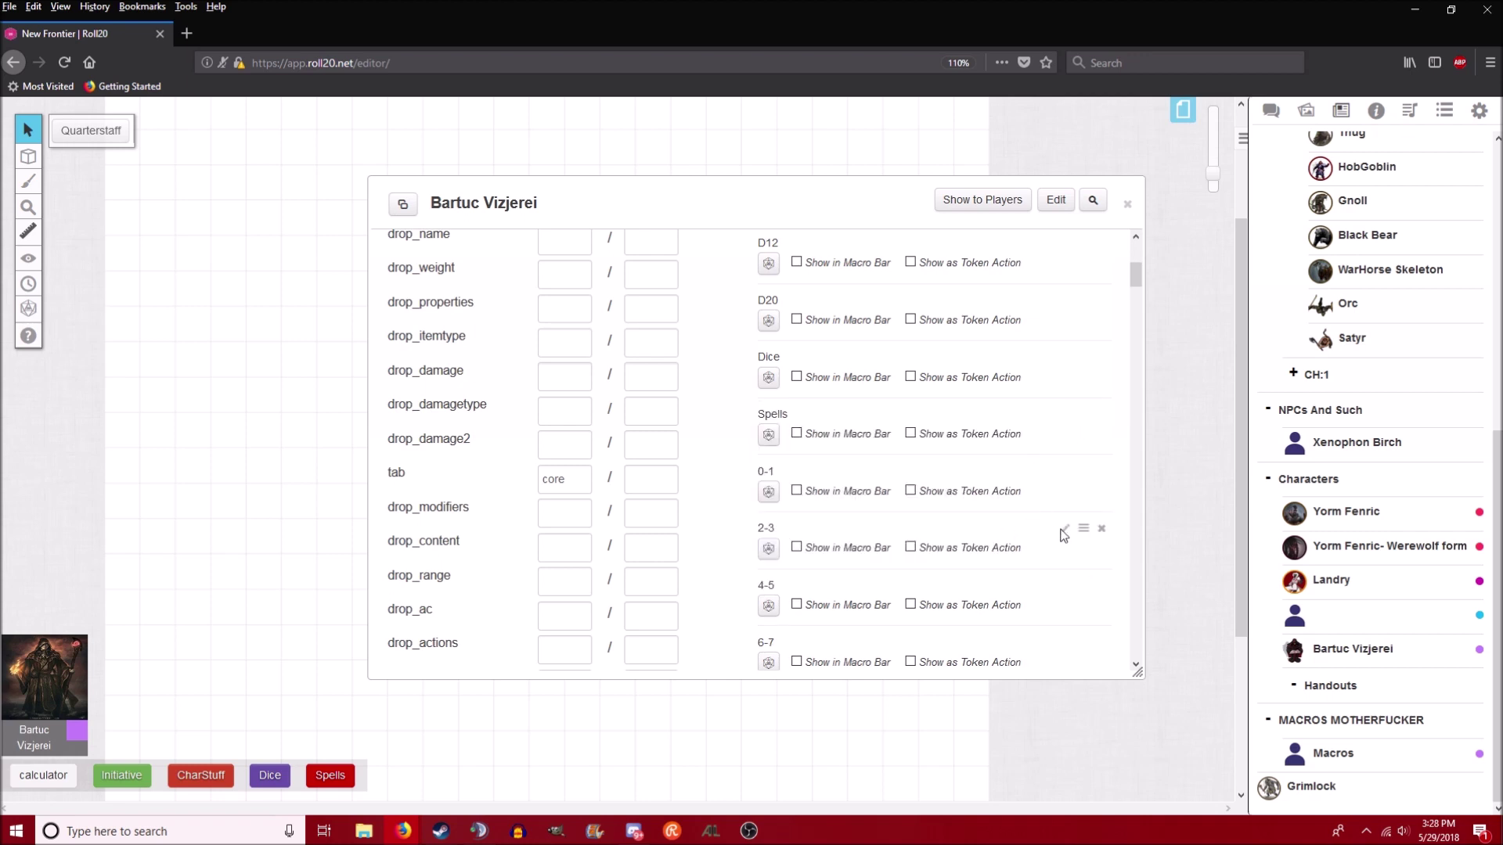
- Review the macro text of the 2-3 spell level ability and close its editor
{"action": "left_click", "coordinate": [1064, 530]}
{"action": "scroll", "coordinate": [939, 509], "scroll_direction": "down", "scroll_amount": 2}
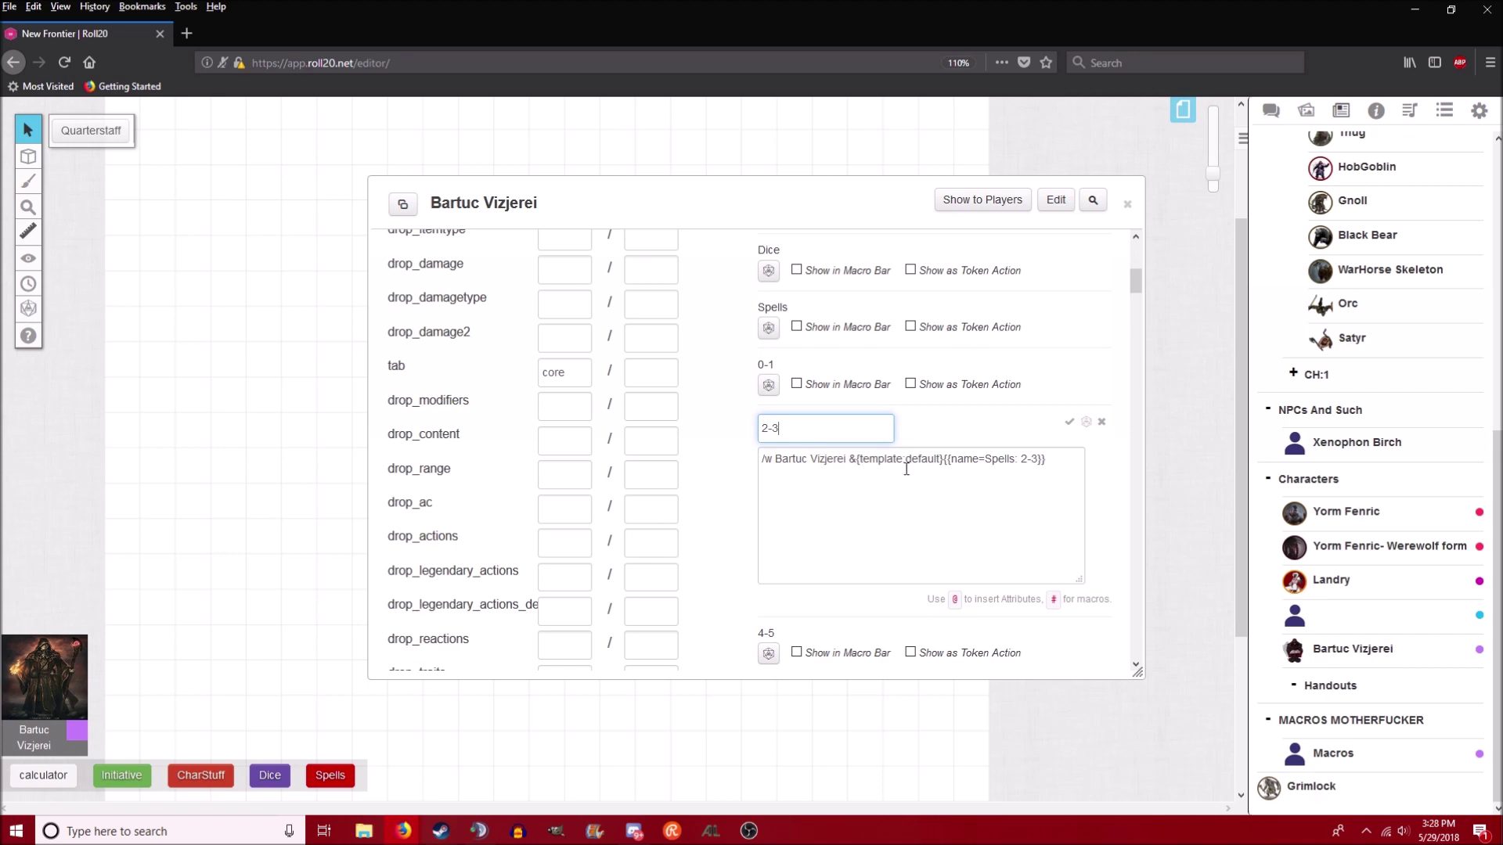
{"action": "left_click", "coordinate": [1069, 422]}
- Examine the 0-1 ability's macro text with its individual spell links, and close its editor
{"action": "left_click", "coordinate": [1064, 364]}
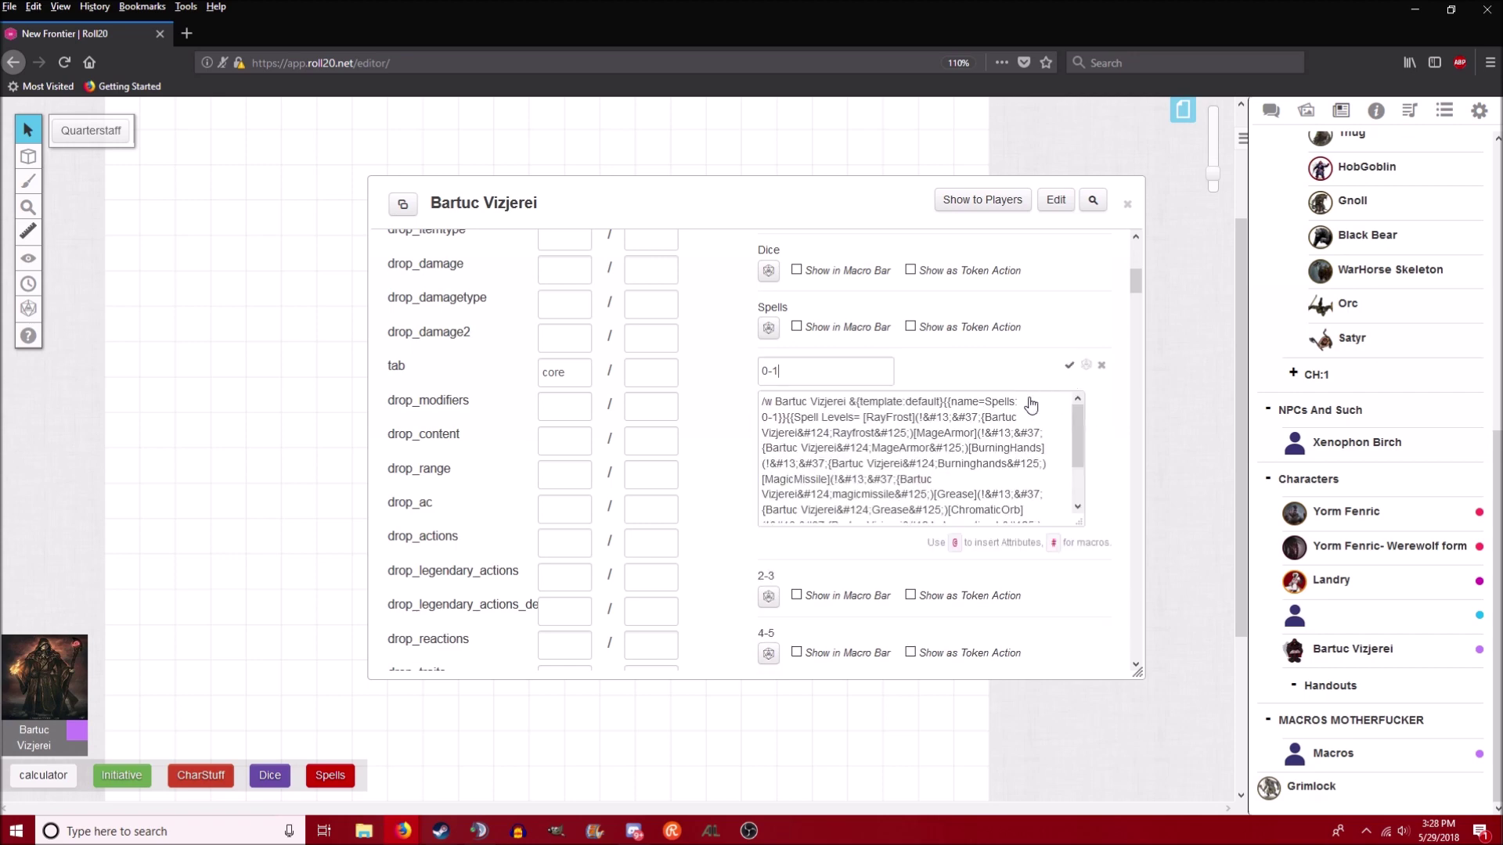
{"action": "double_click", "coordinate": [966, 465]}
{"action": "left_click", "coordinate": [930, 487]}
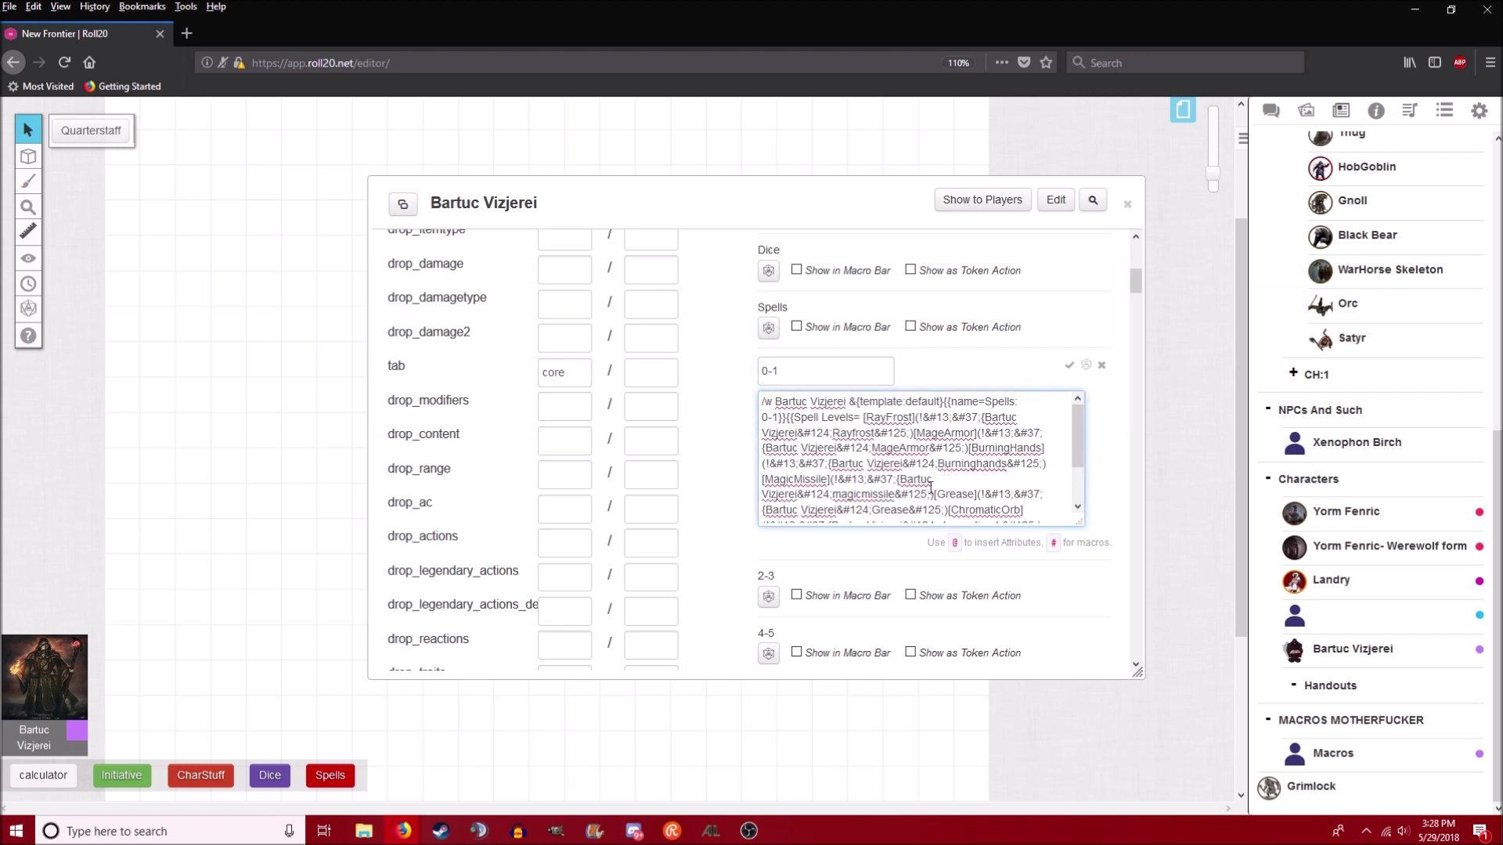
{"action": "scroll", "coordinate": [956, 468], "scroll_direction": "down", "scroll_amount": 5}
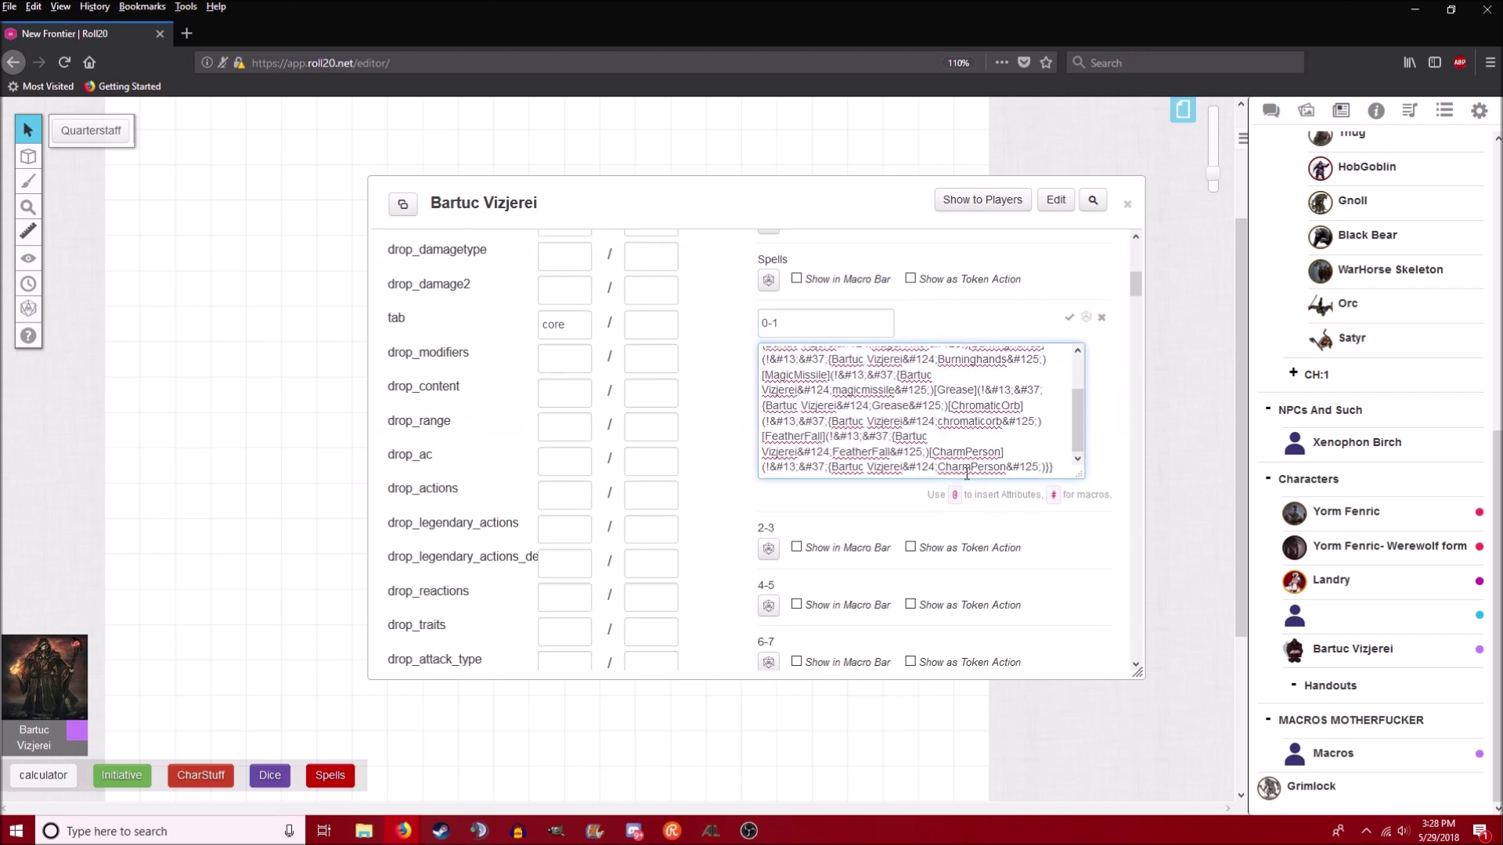
{"action": "scroll", "coordinate": [978, 480], "scroll_direction": "up", "scroll_amount": 2}
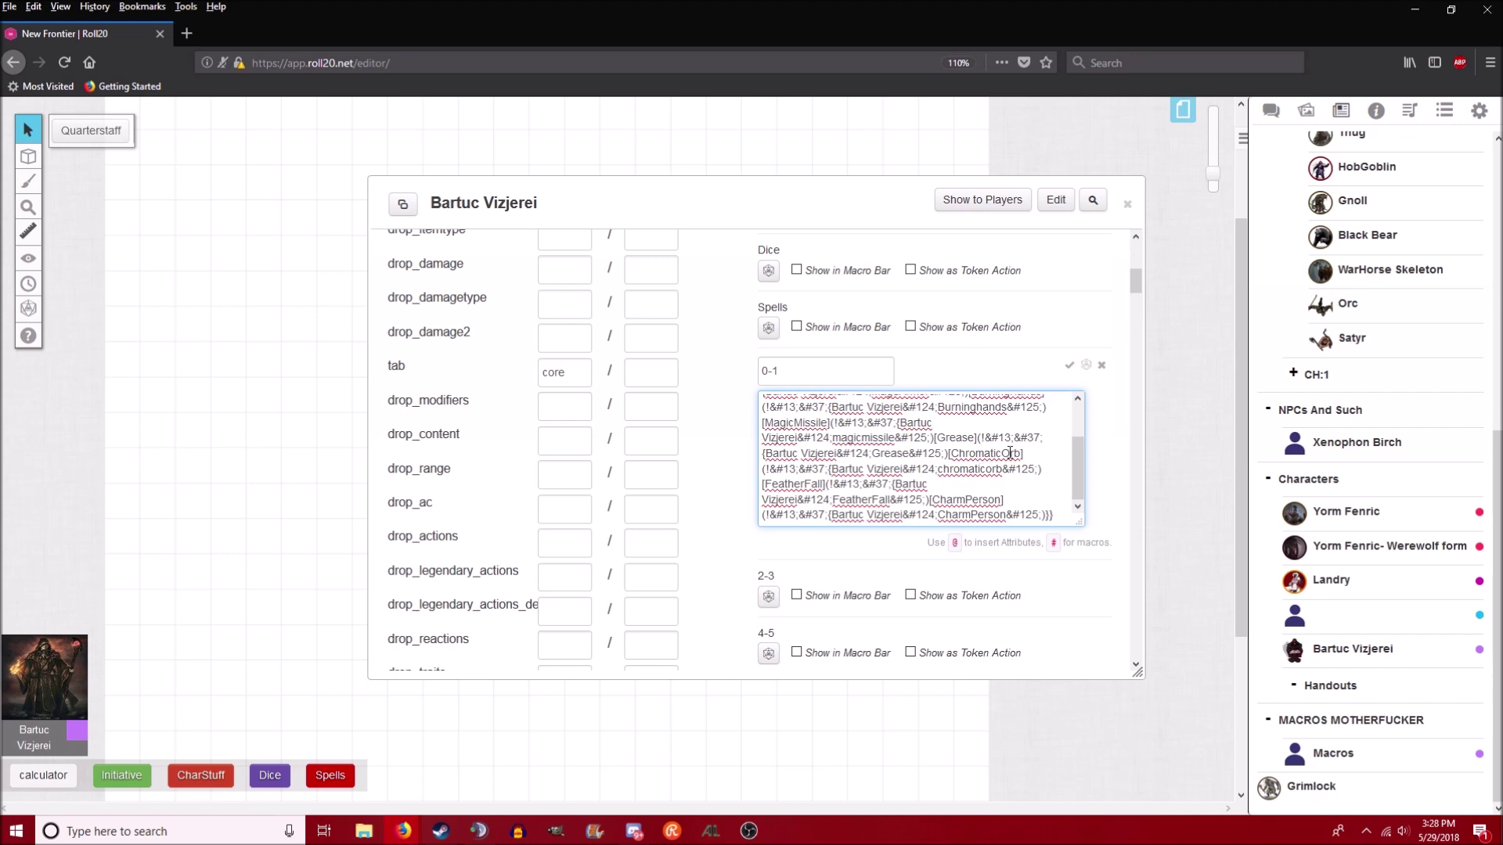
{"action": "left_click_drag", "start_coordinate": [854, 442], "coordinate": [1049, 515]}
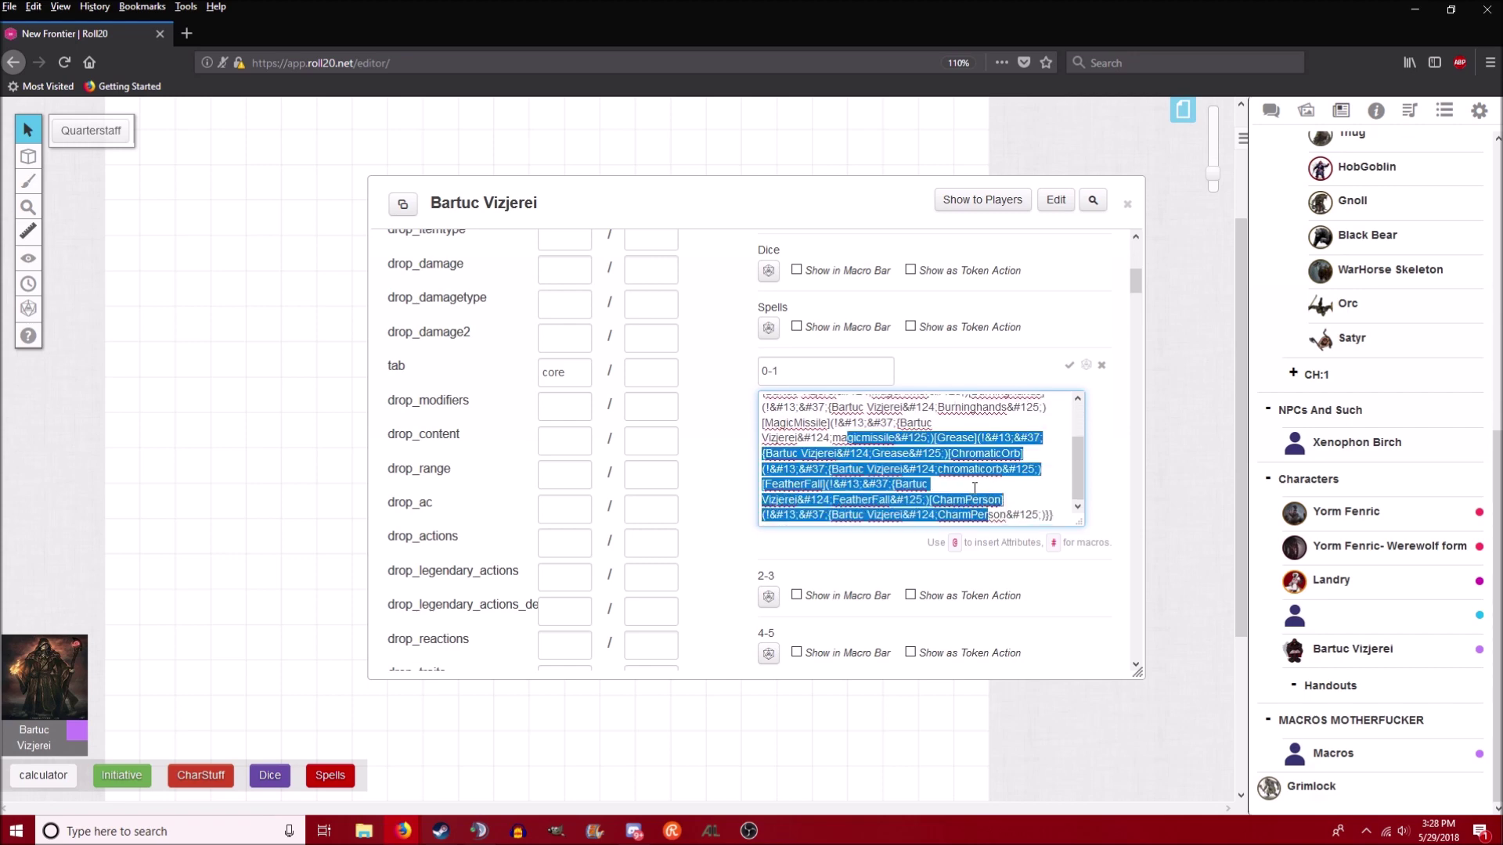
{"action": "left_click", "coordinate": [1049, 515]}
{"action": "left_click", "coordinate": [1068, 365]}
- Examine the Burninghands ability's macro text, close its editor, and close the character window
{"action": "scroll", "coordinate": [1045, 451], "scroll_direction": "down", "scroll_amount": 6}
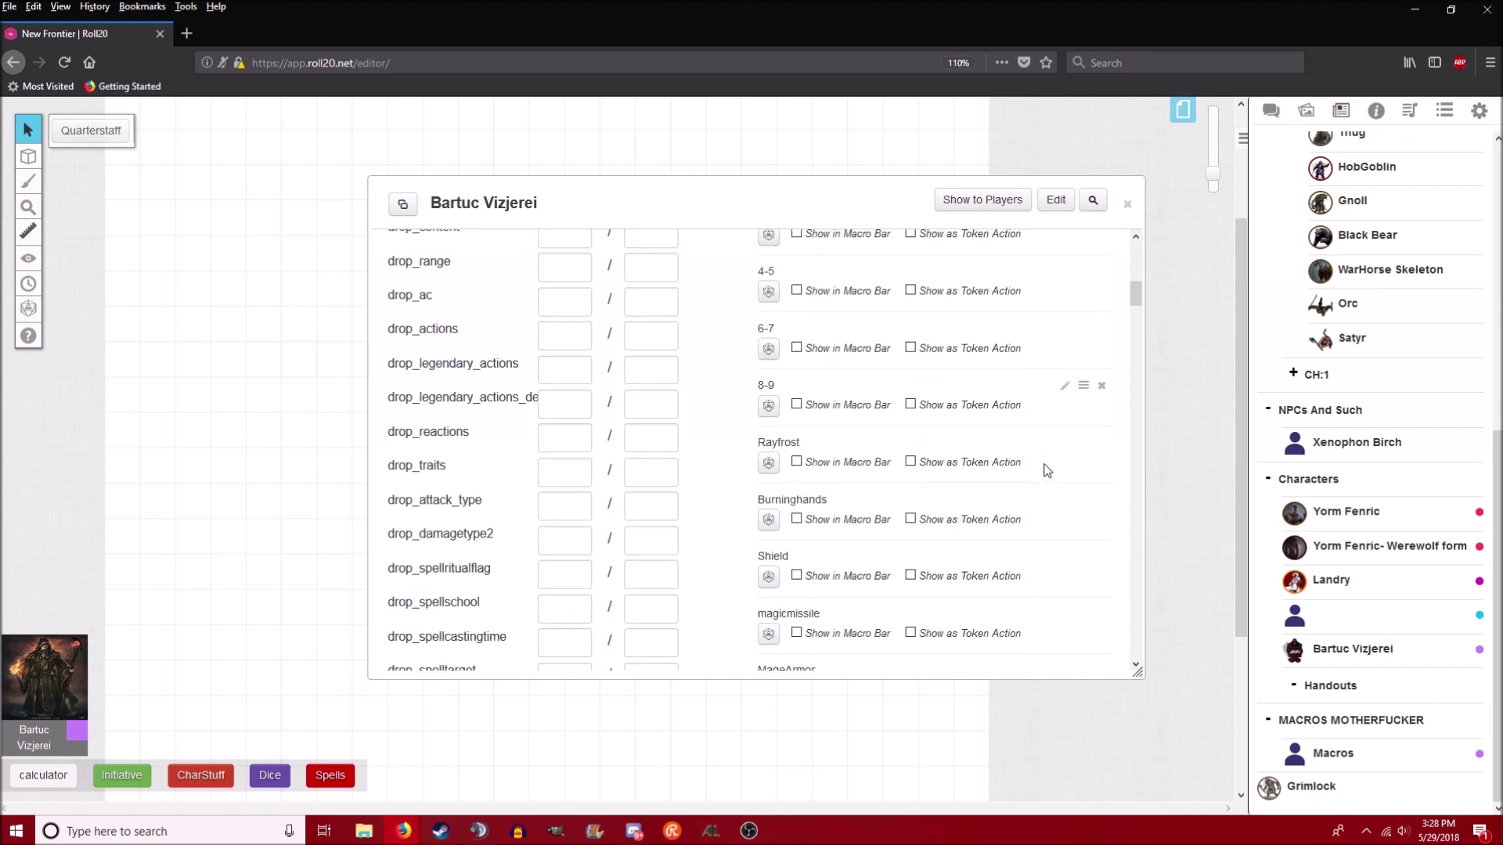
{"action": "left_click", "coordinate": [1064, 388]}
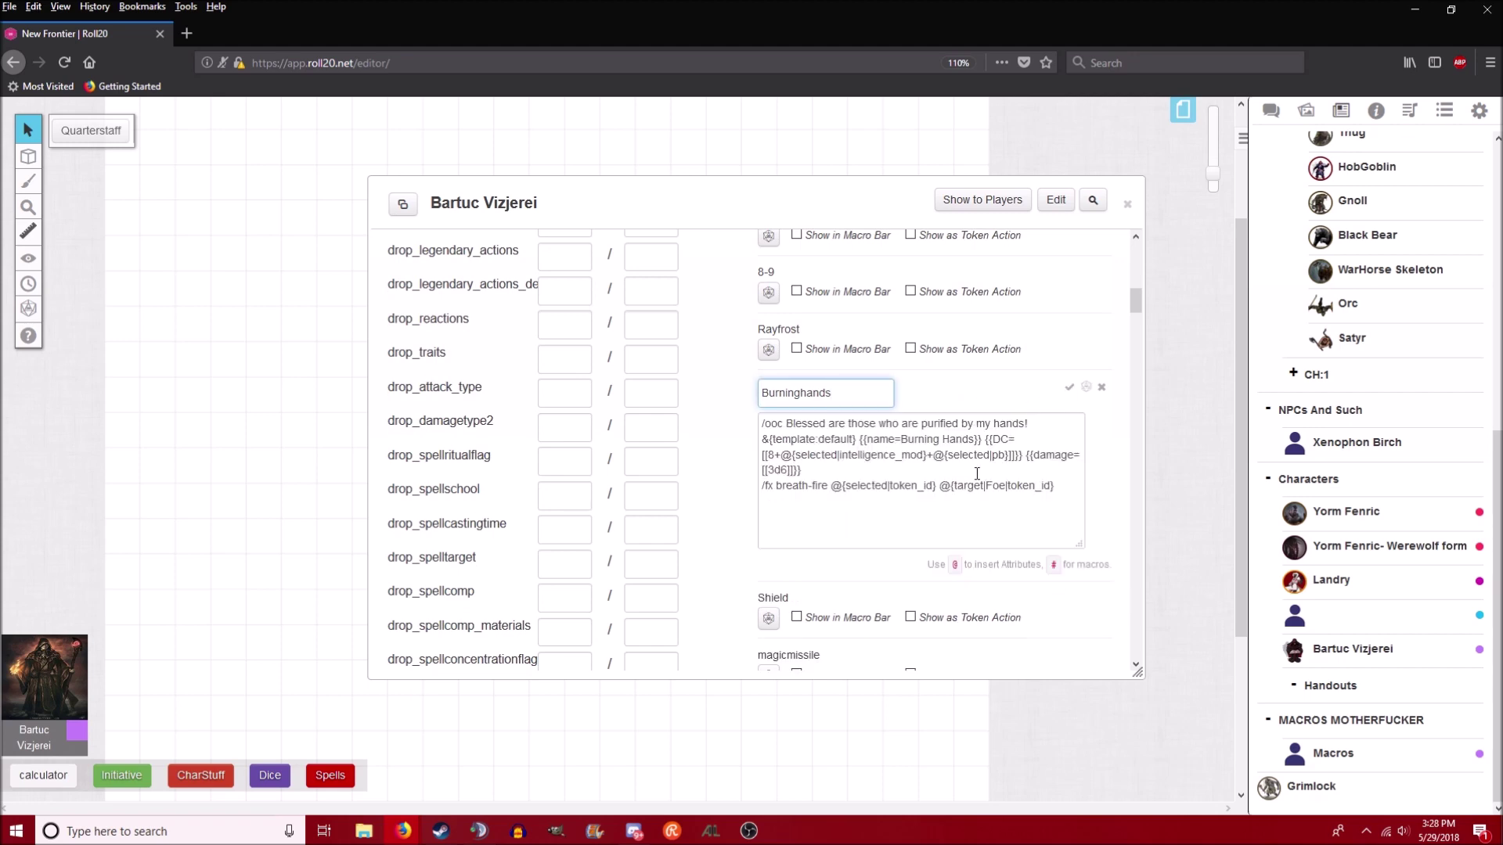
{"action": "left_click_drag", "start_coordinate": [1007, 508], "coordinate": [763, 423]}
{"action": "left_click", "coordinate": [790, 434]}
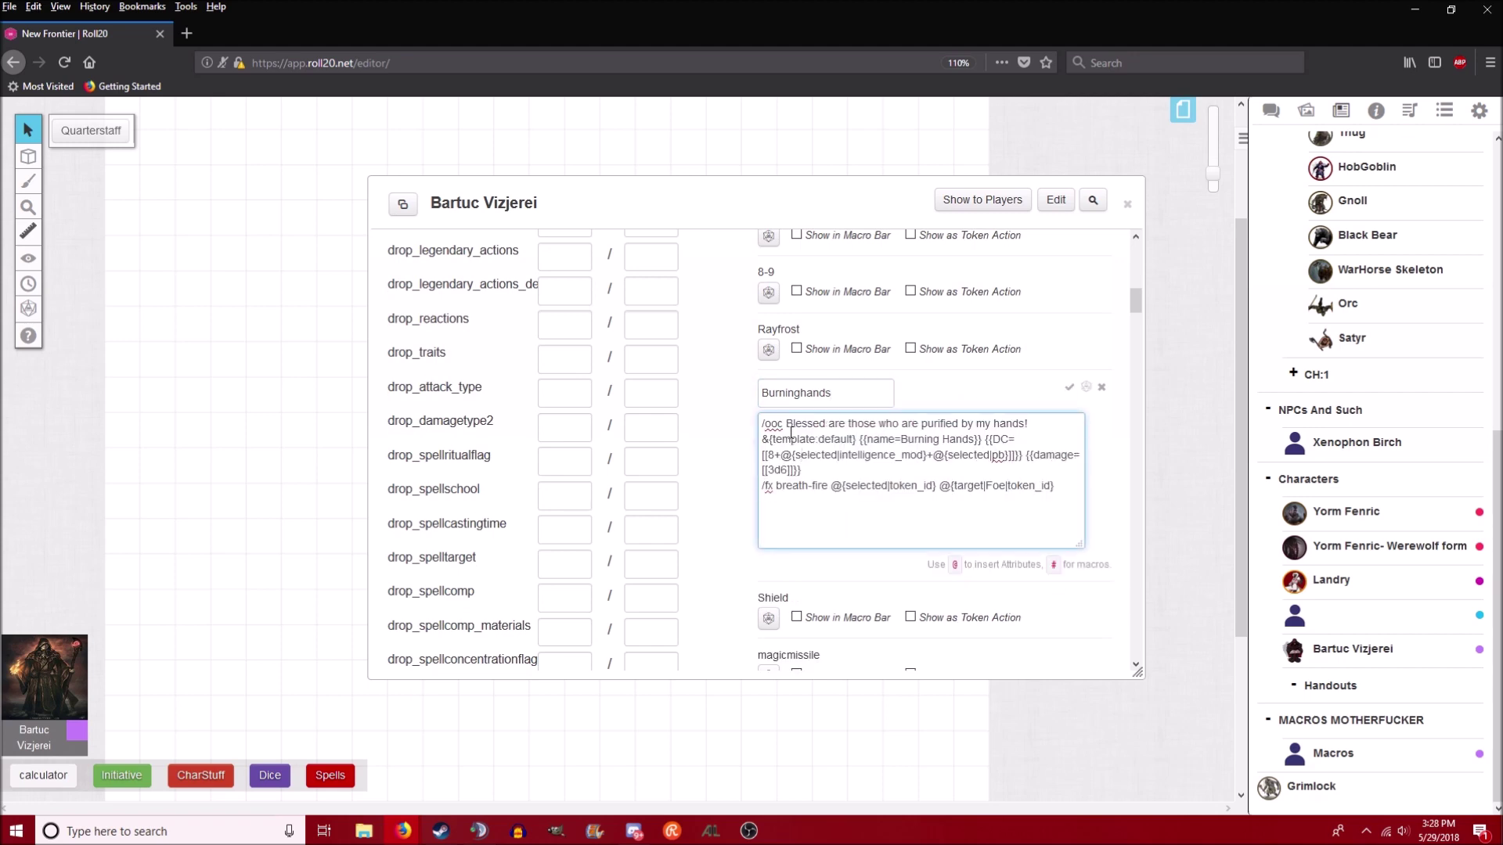
{"action": "mouse_move", "coordinate": [1014, 452]}
{"action": "left_mouse_down"}
{"action": "mouse_move", "coordinate": [763, 422]}
{"action": "mouse_move", "coordinate": [989, 466]}
{"action": "left_mouse_up"}
{"action": "left_click", "coordinate": [987, 479]}
{"action": "left_click", "coordinate": [1067, 390]}
{"action": "left_click", "coordinate": [1127, 204]}
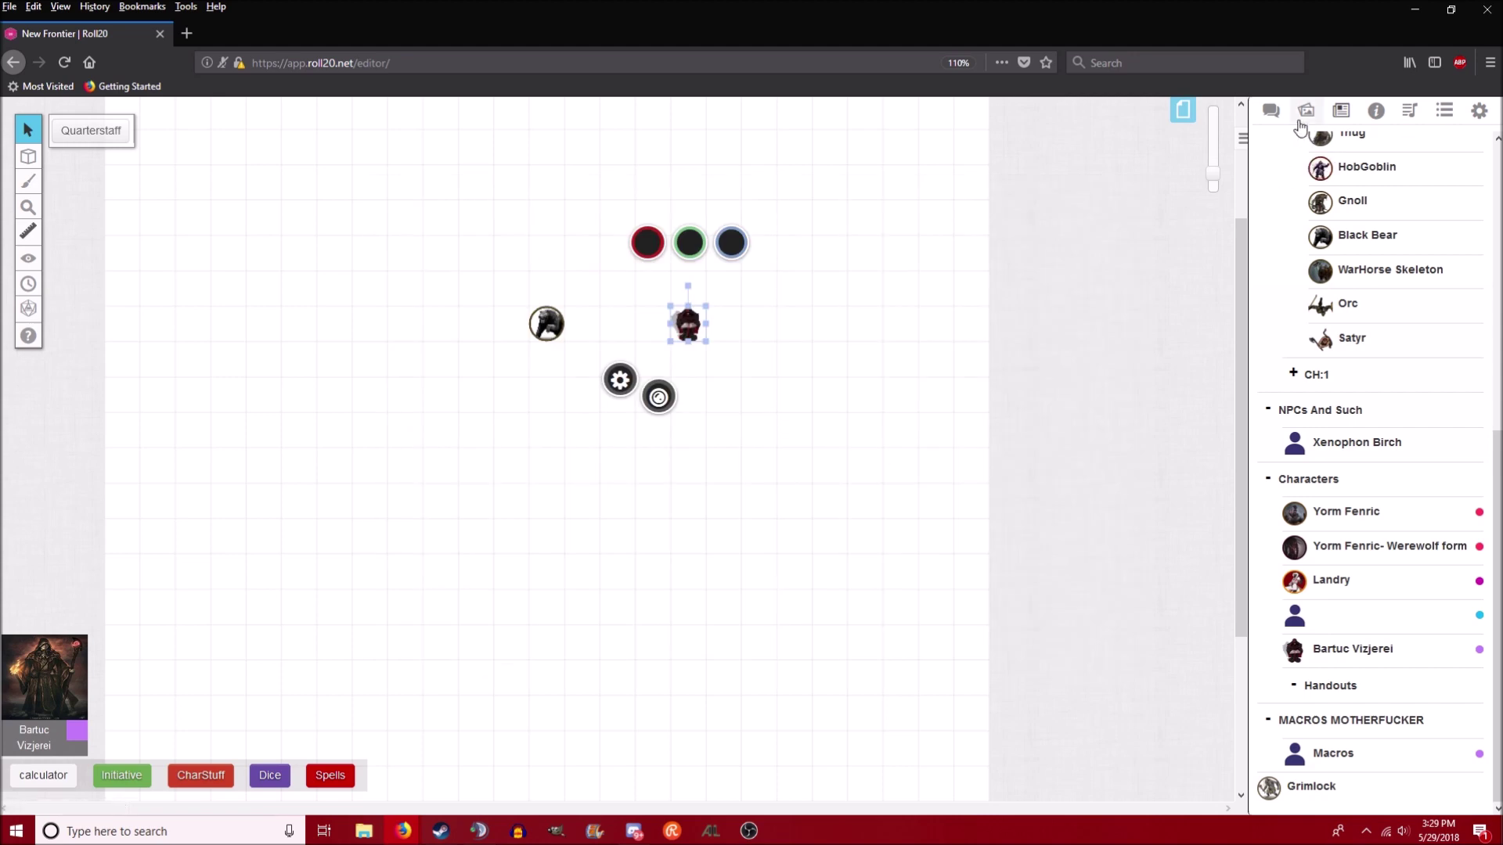
- Run the Spells macro in the chat and call up its spell lists for levels 2-3, 6-7, 4-5, 8-9 and 0-1
{"action": "left_click", "coordinate": [1283, 124]}
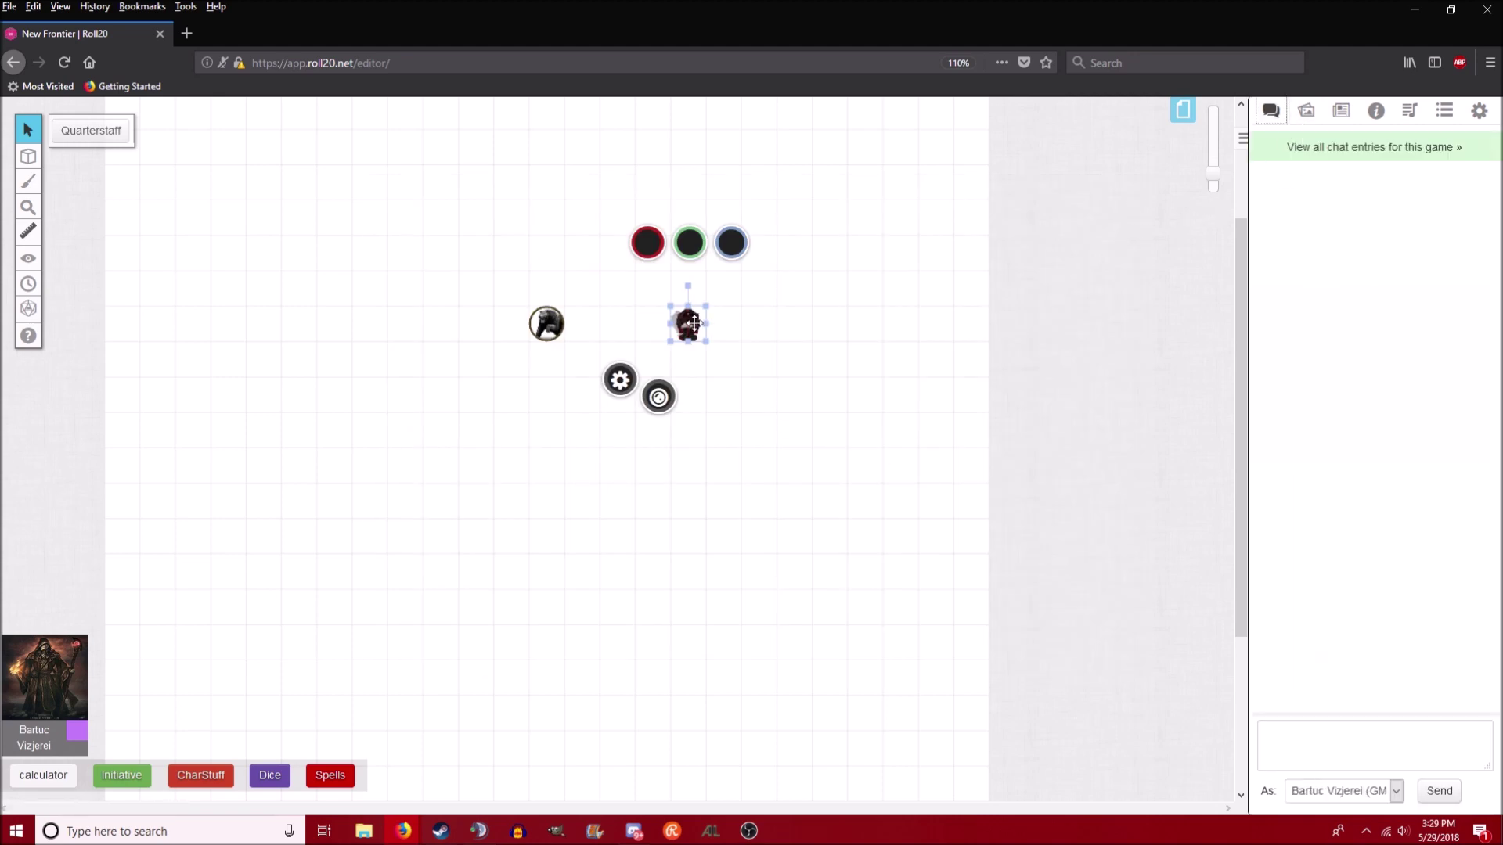
{"action": "left_click", "coordinate": [333, 782]}
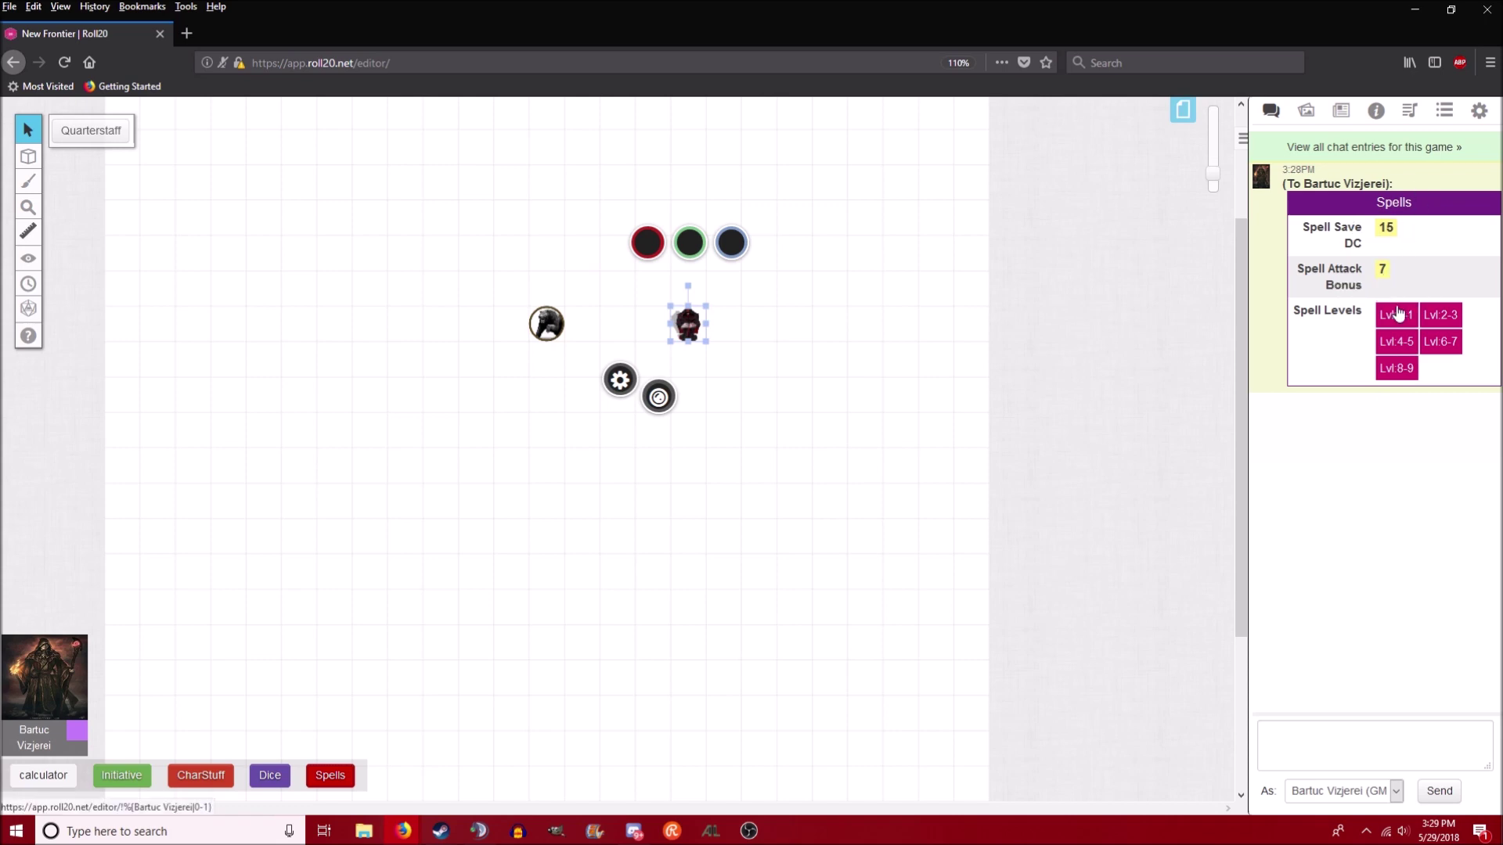
{"action": "left_click", "coordinate": [1438, 323]}
{"action": "left_click", "coordinate": [1442, 343]}
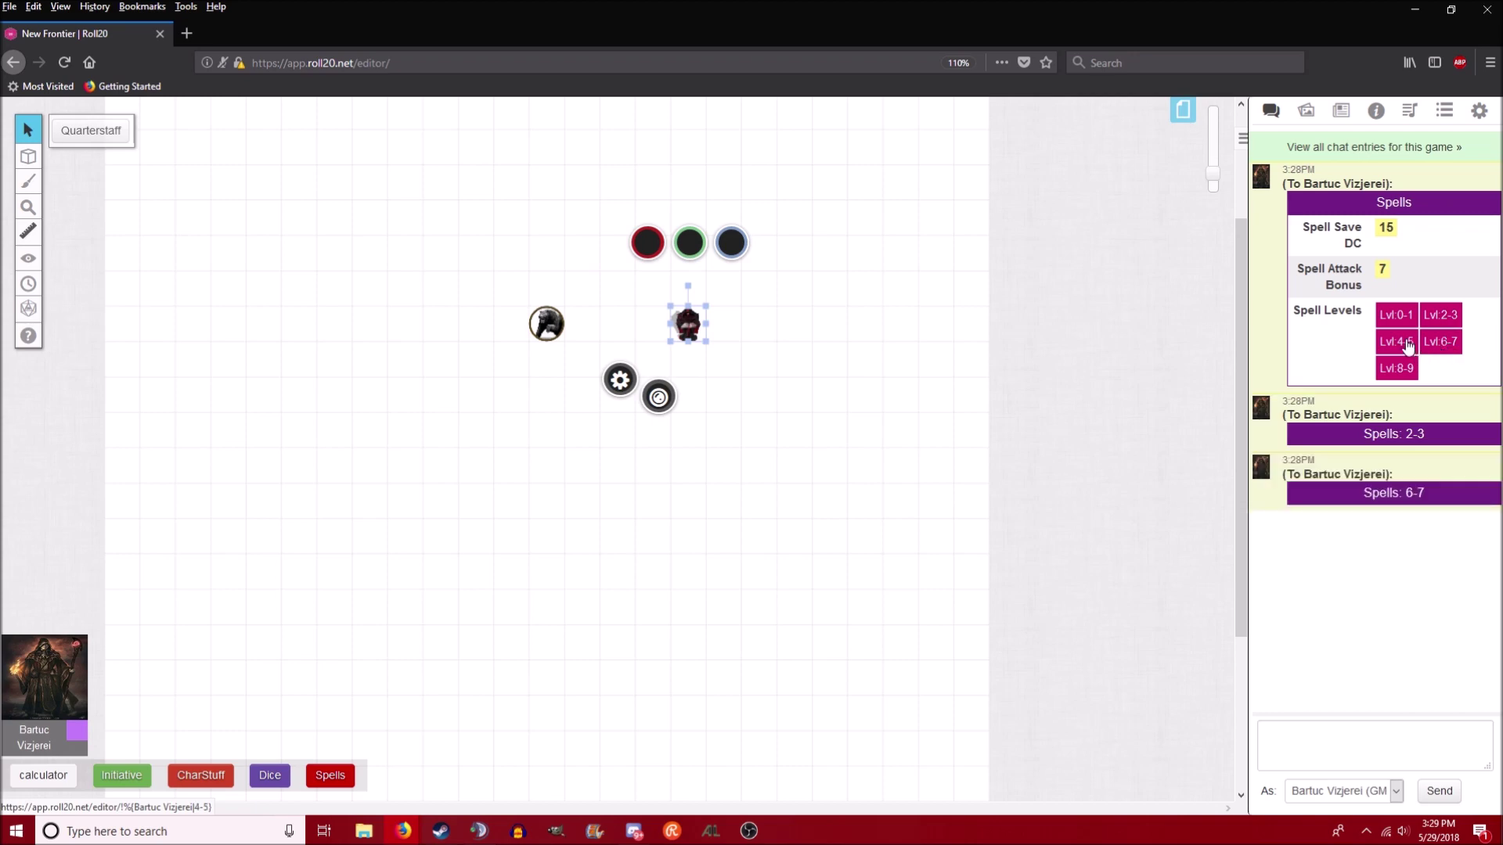
{"action": "left_click", "coordinate": [1404, 346]}
{"action": "left_click", "coordinate": [1404, 372]}
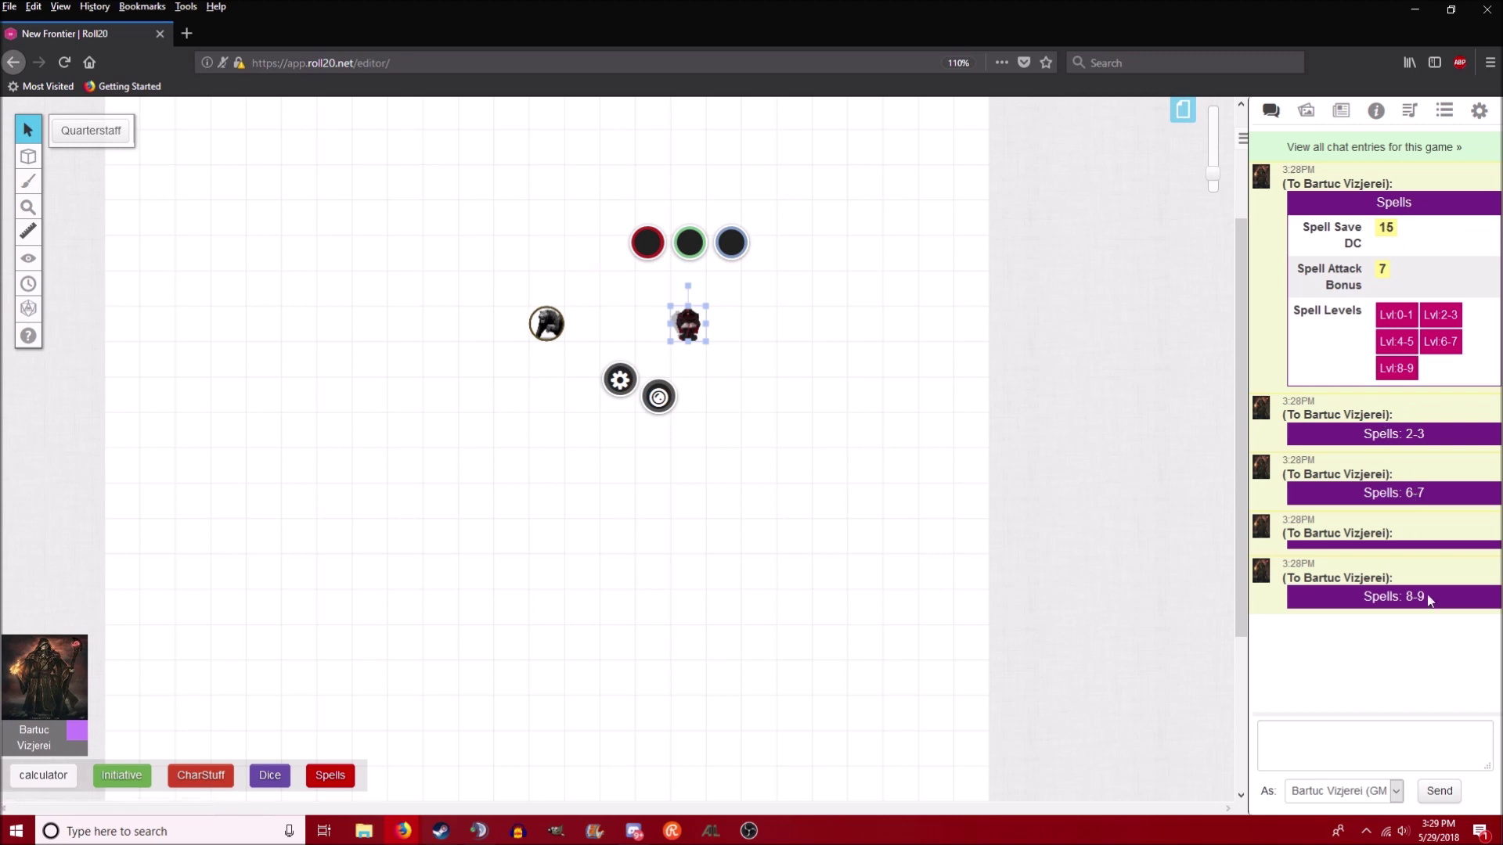
{"action": "left_click", "coordinate": [1397, 318]}
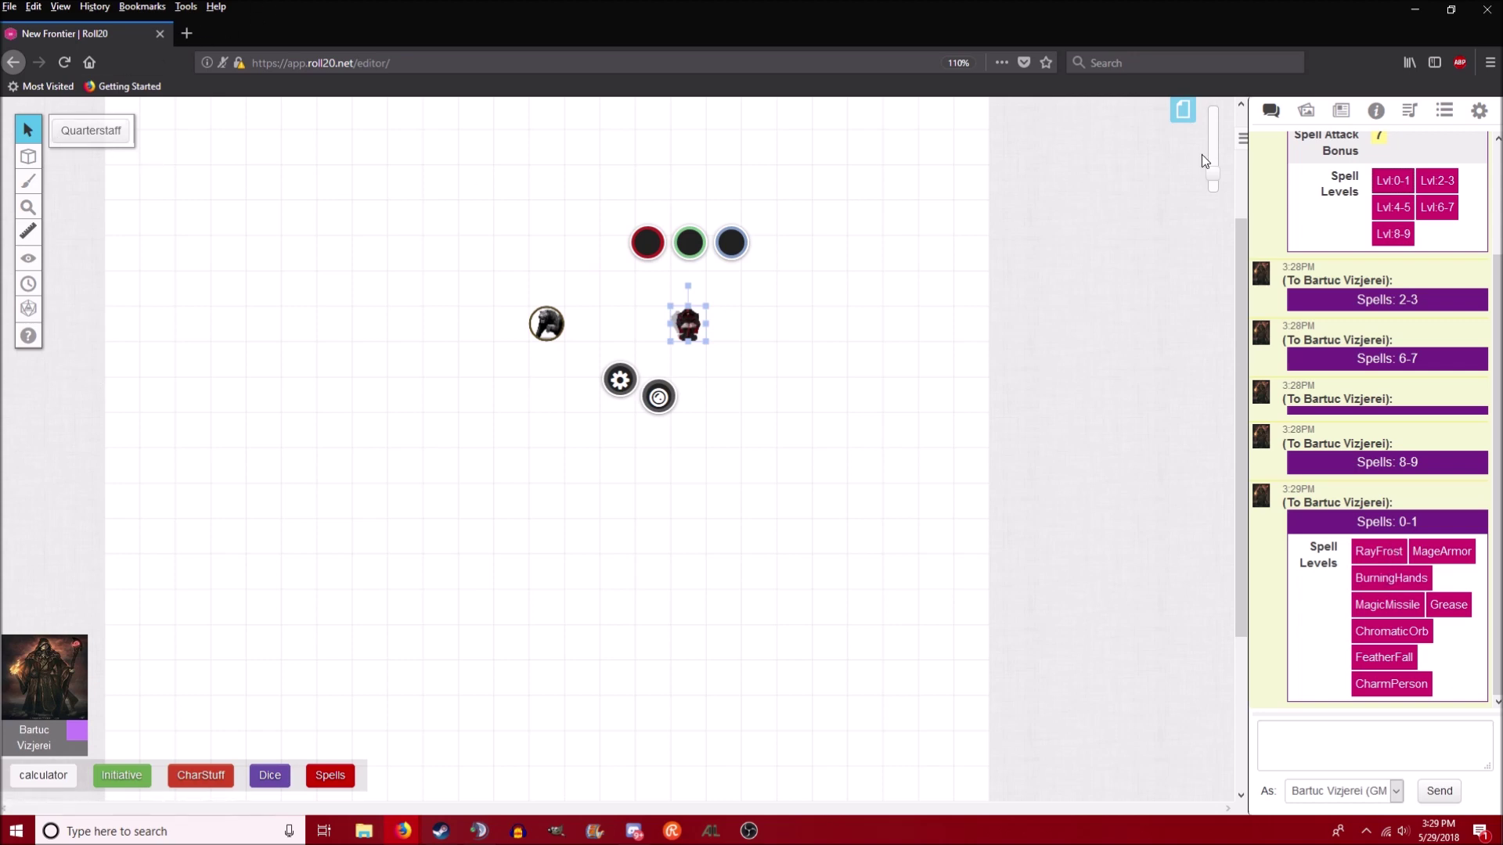
- Cast Burning Hands from the 0-1 spell list in the chat and choose a token on the map as its Foe target
{"action": "left_click", "coordinate": [1405, 581]}
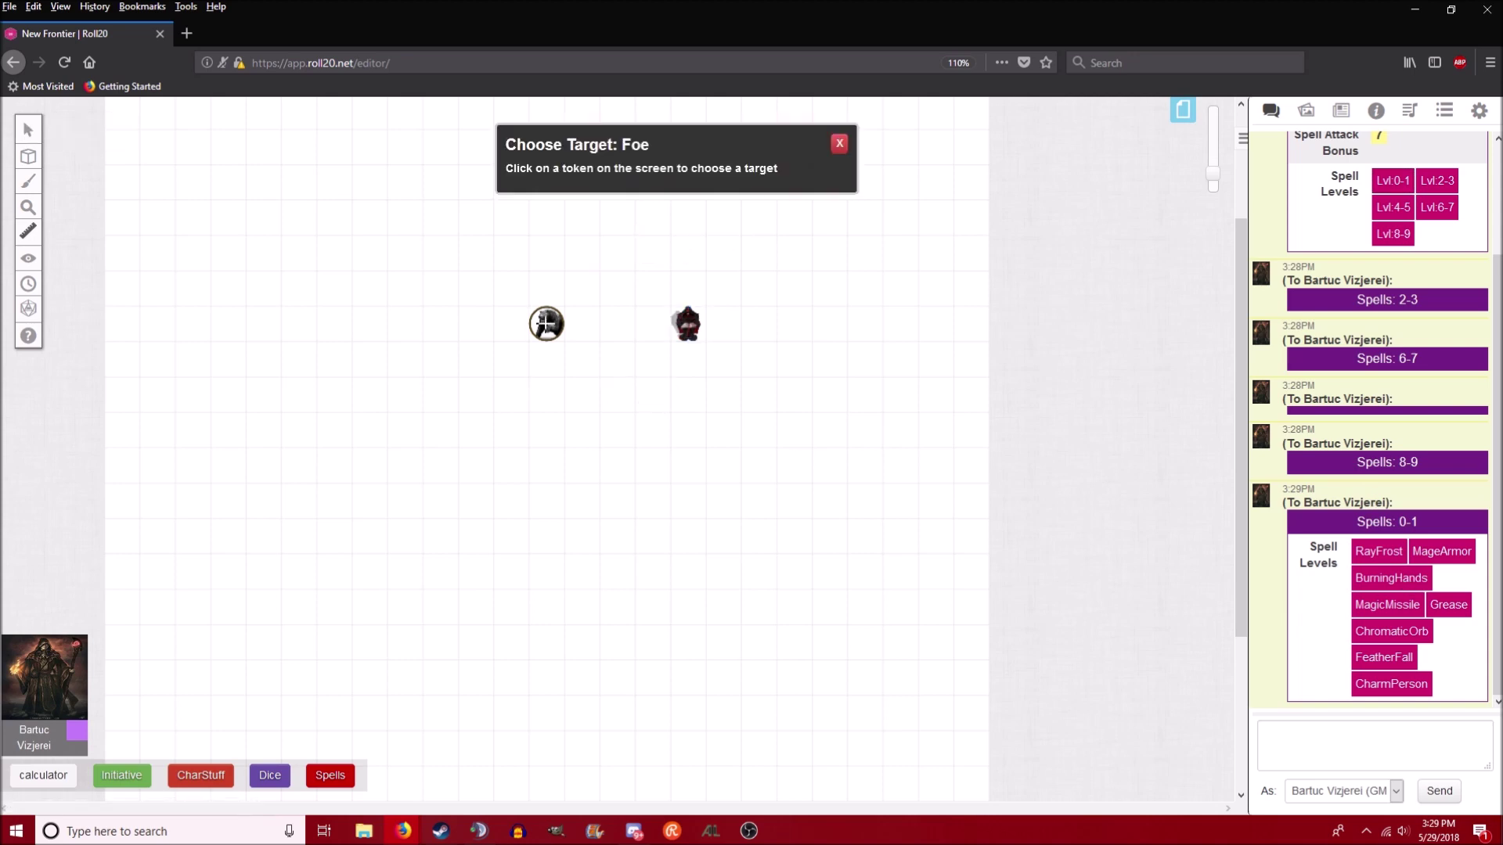
{"action": "left_click", "coordinate": [687, 323]}
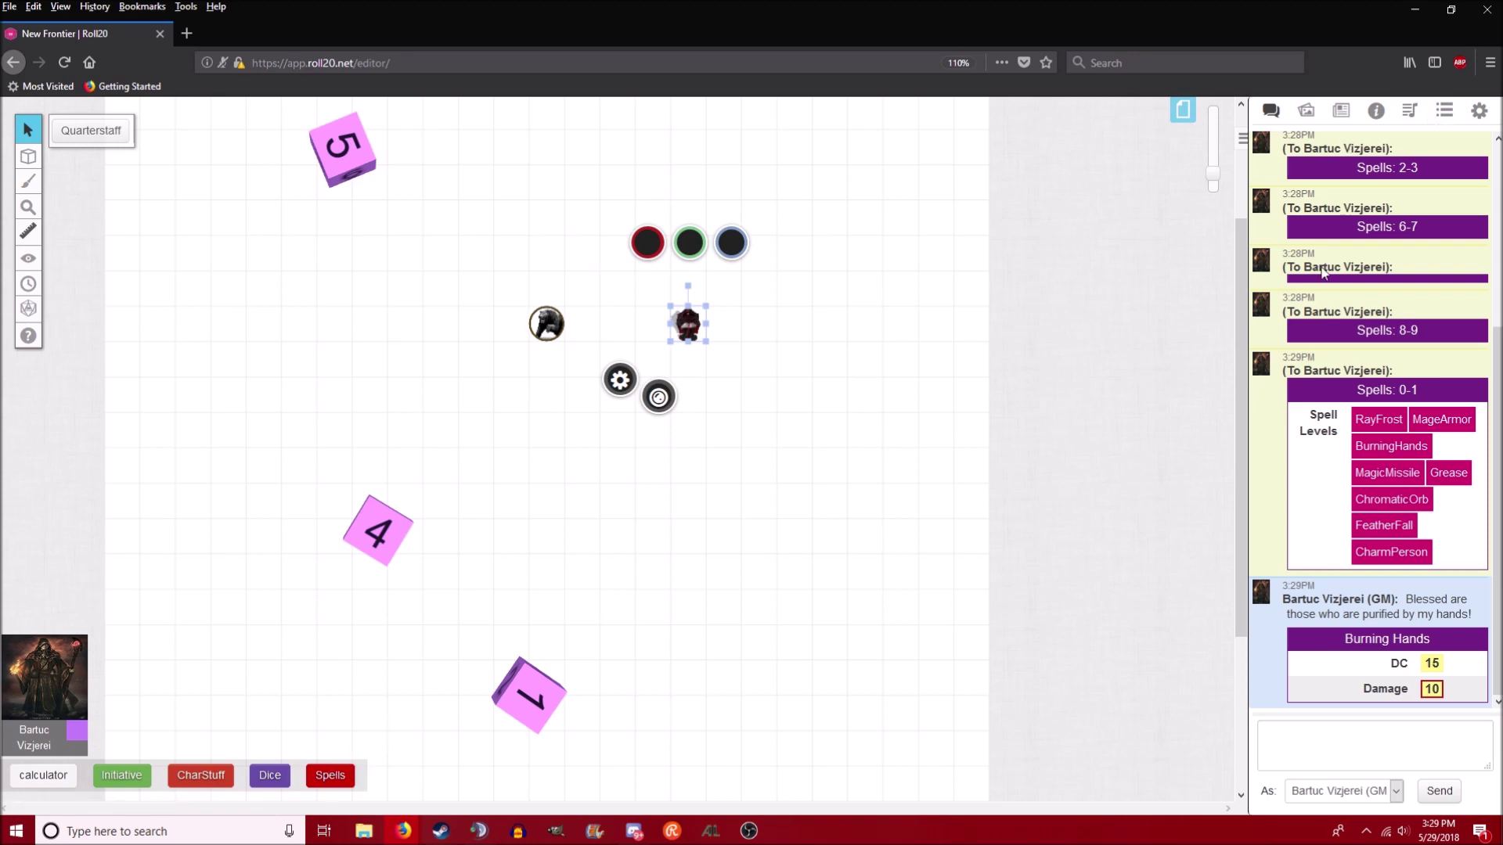
- Examine the character name and ability reference in the Spells macro's actions, save and close its editor, and return to the chat
{"action": "left_click", "coordinate": [1444, 111]}
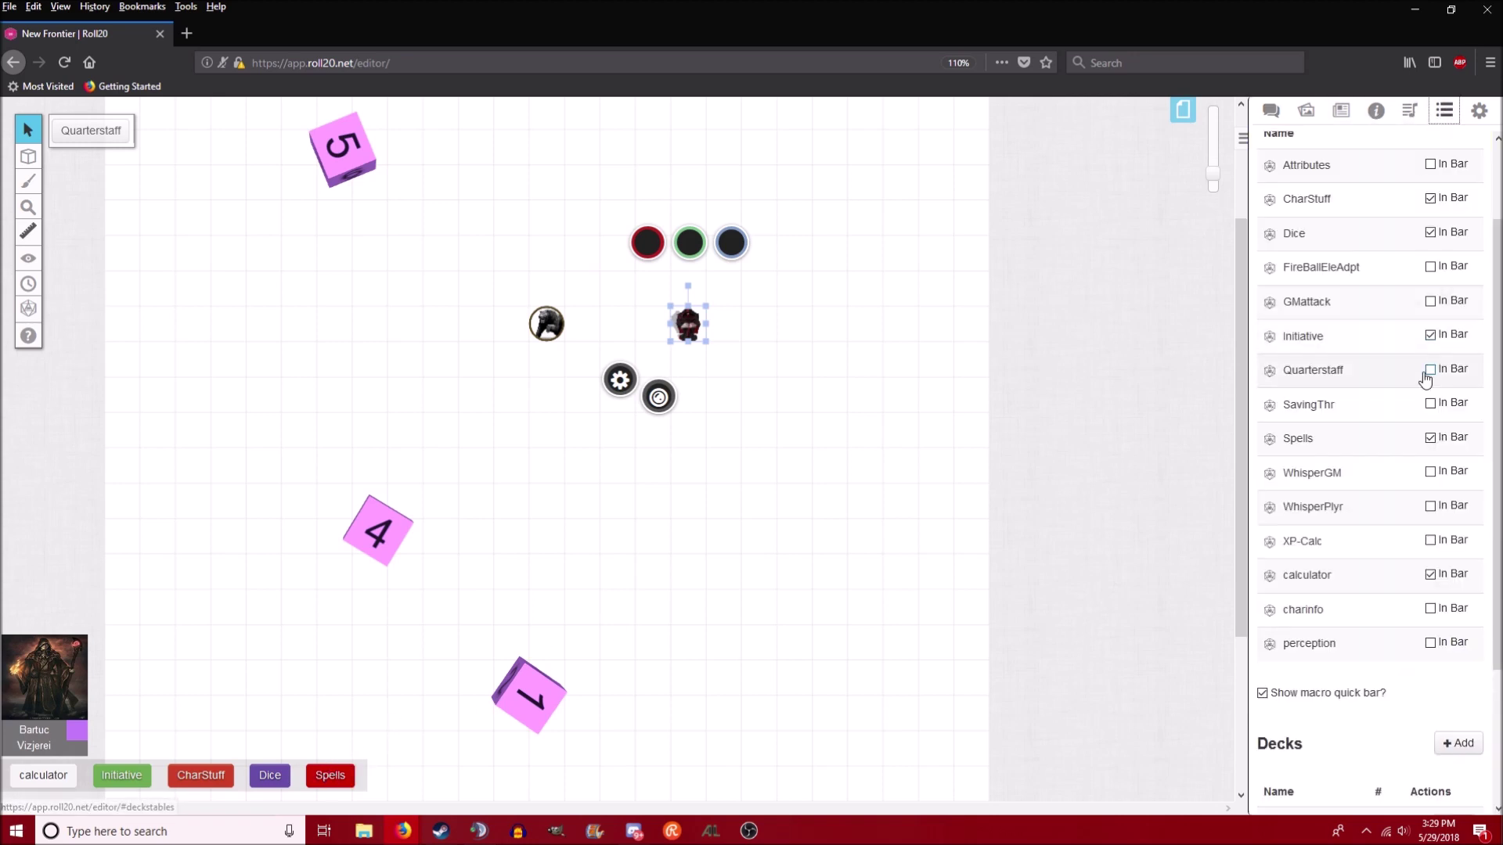
{"action": "left_click", "coordinate": [1318, 453]}
{"action": "left_click", "coordinate": [748, 296]}
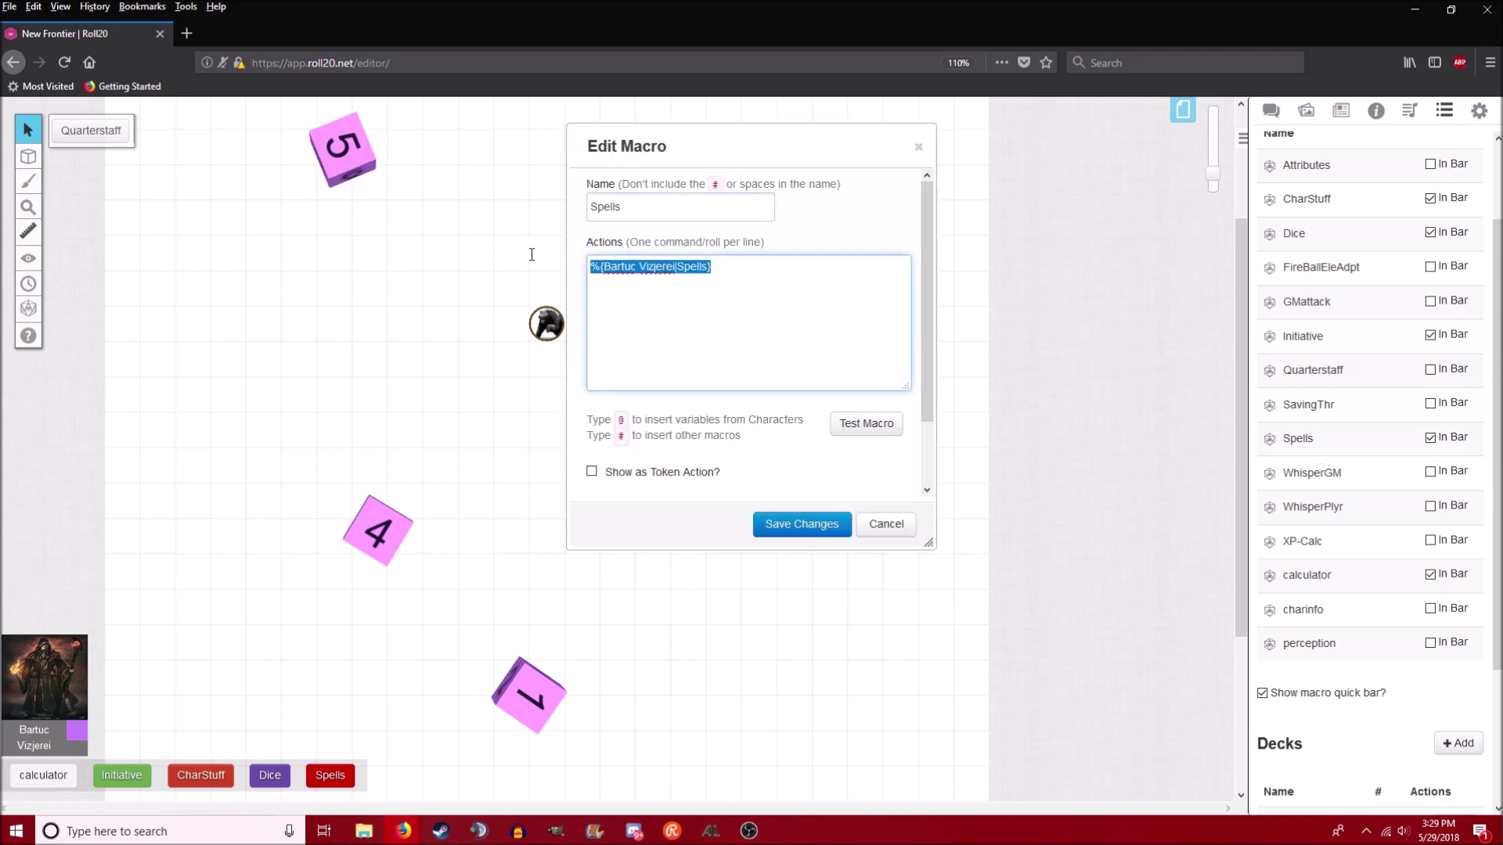
{"action": "left_click", "coordinate": [682, 296]}
{"action": "double_click", "coordinate": [626, 274]}
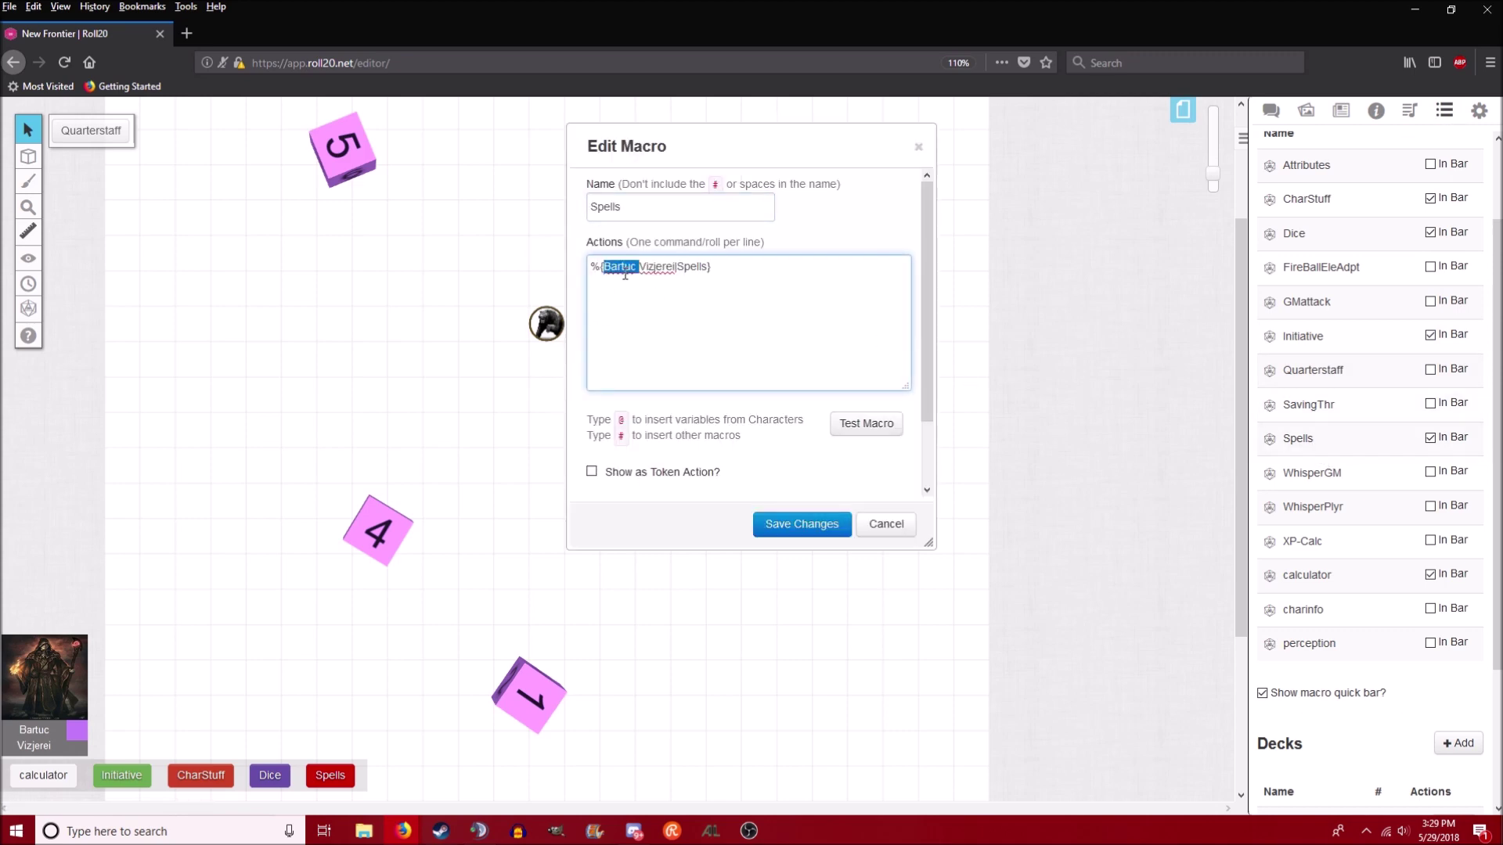
{"action": "left_click", "coordinate": [678, 270]}
{"action": "left_click", "coordinate": [769, 526]}
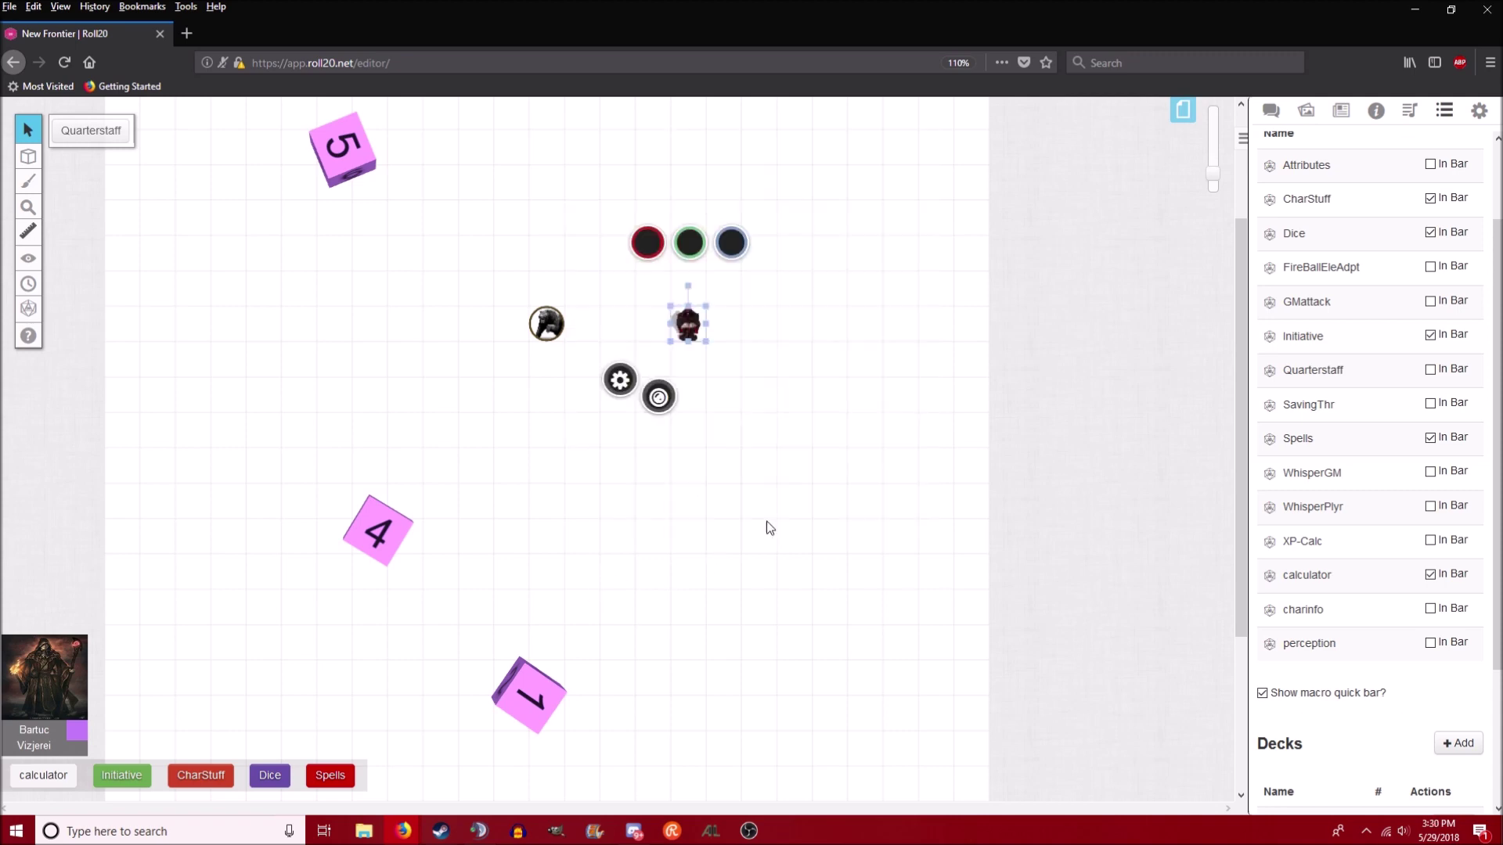
{"action": "left_click", "coordinate": [1270, 111]}
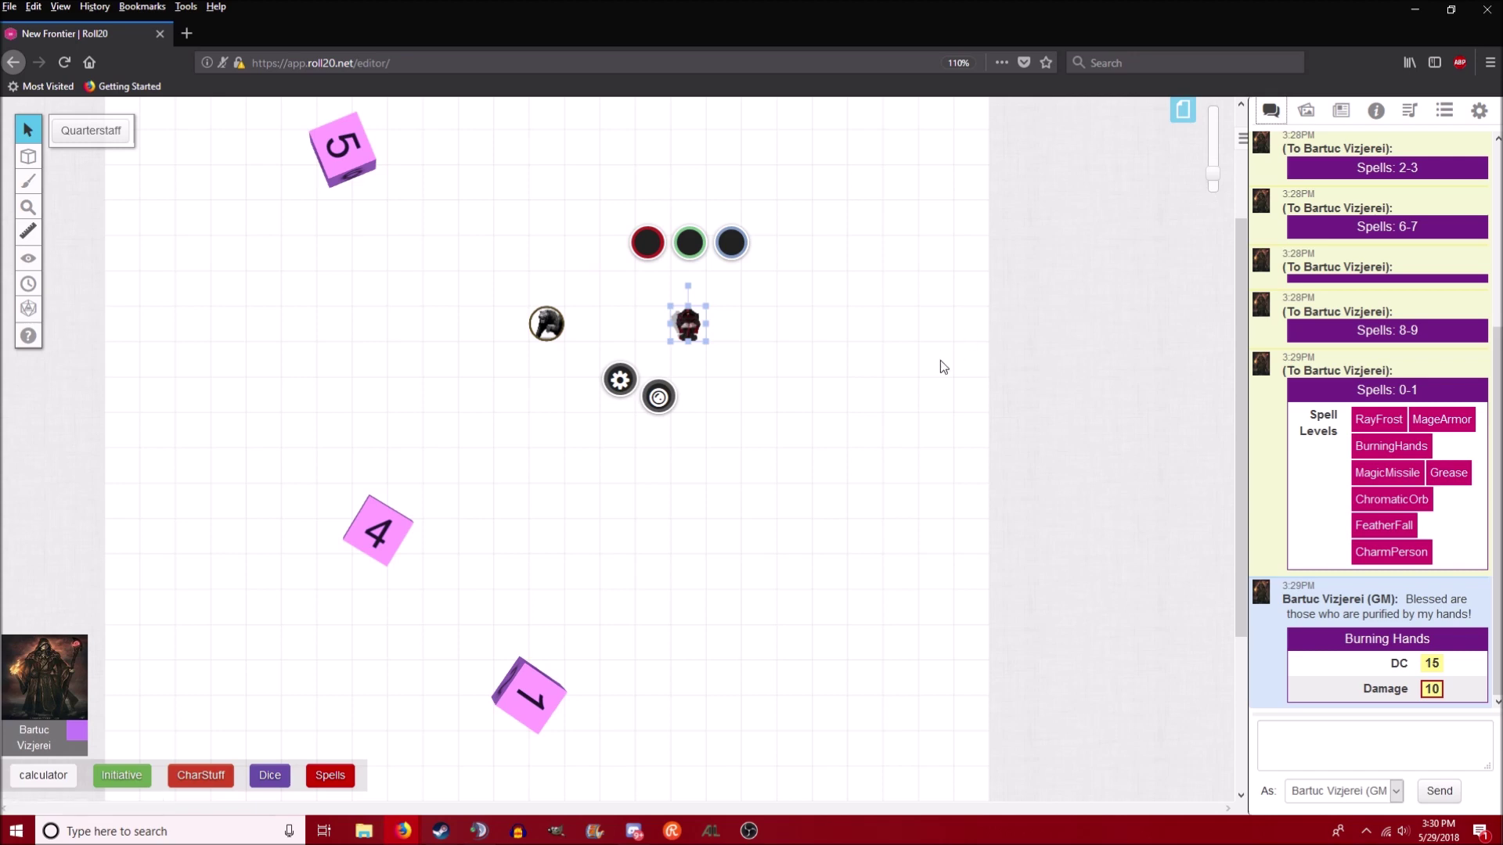